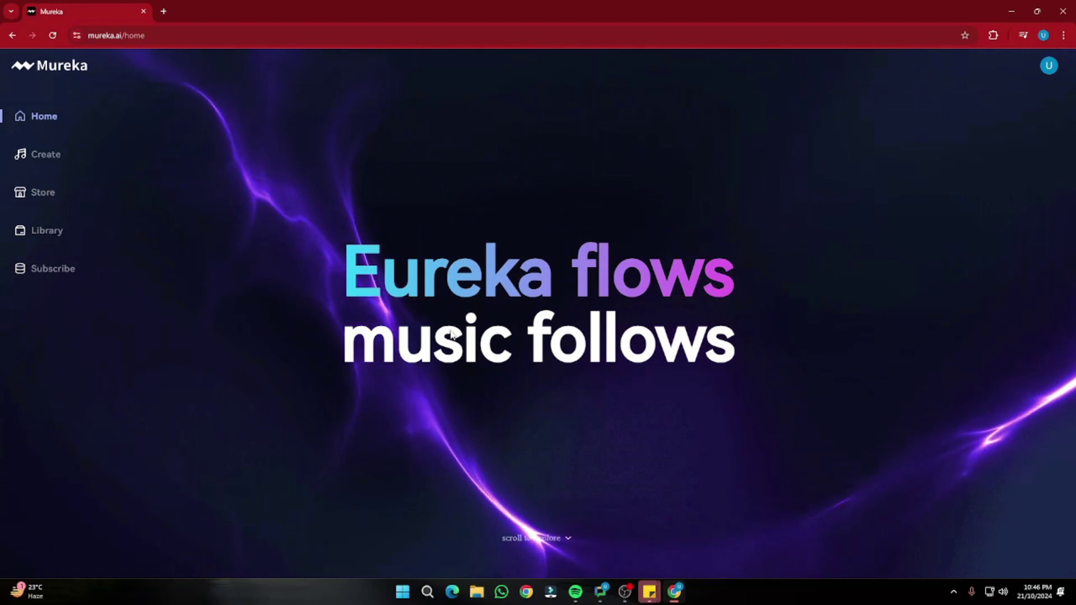
# Examine the Mureka home page sections on similar songs, vocals and selling music, through to the social links
pyautogui.scroll(-5, 432, 380)
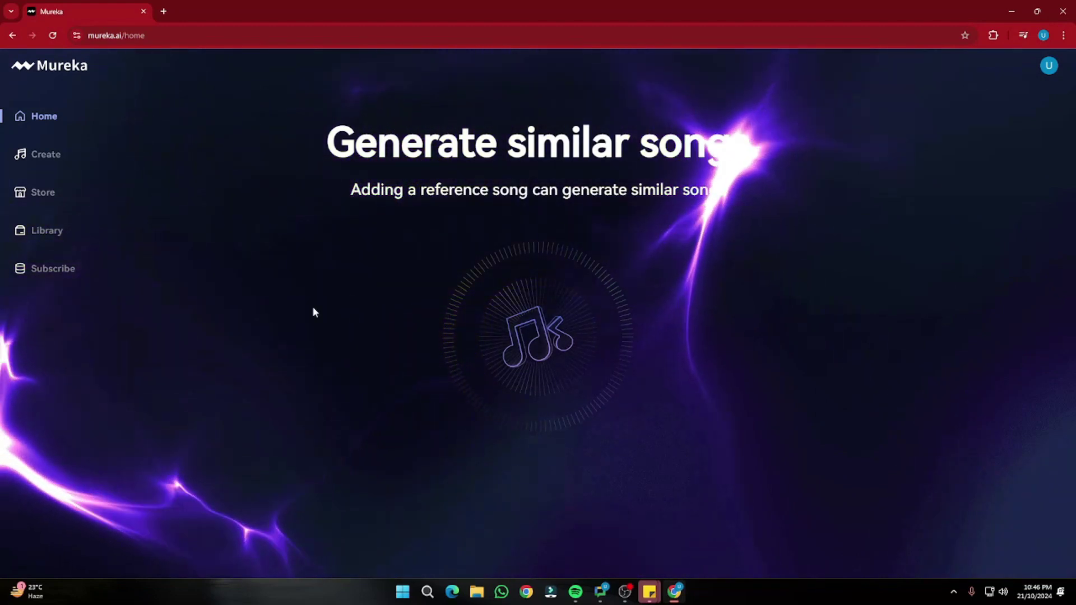
pyautogui.scroll(-1, 310, 288)
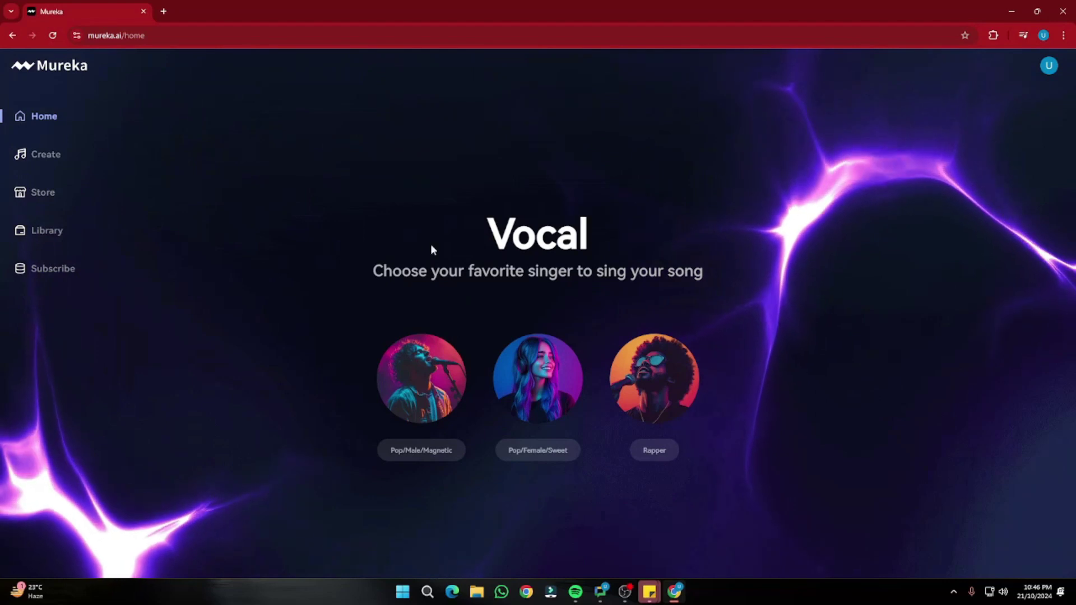
pyautogui.scroll(-2, 280, 375)
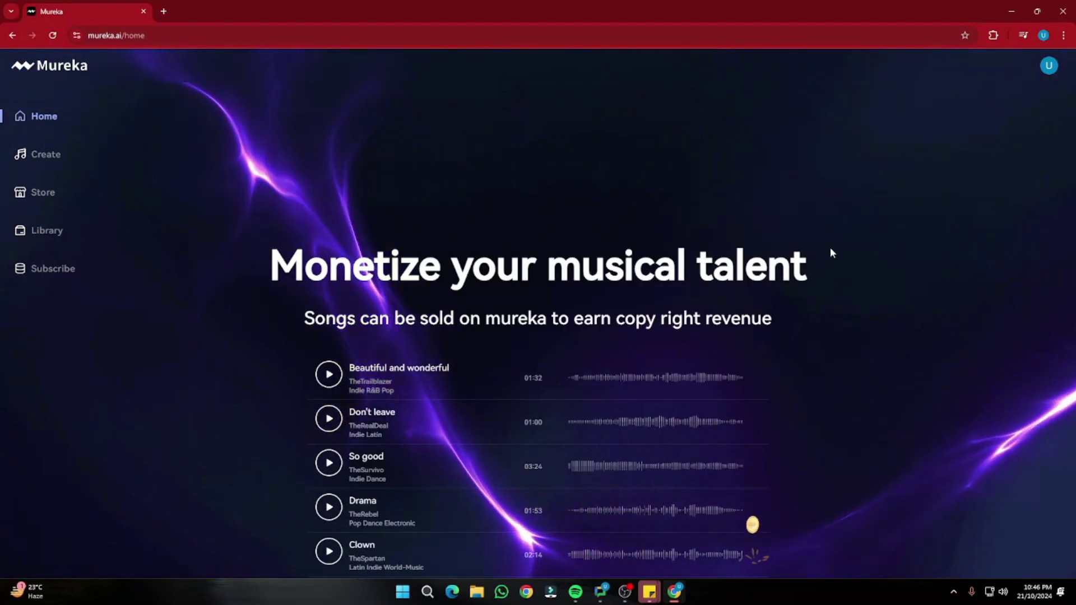
pyautogui.scroll(-3, 838, 259)
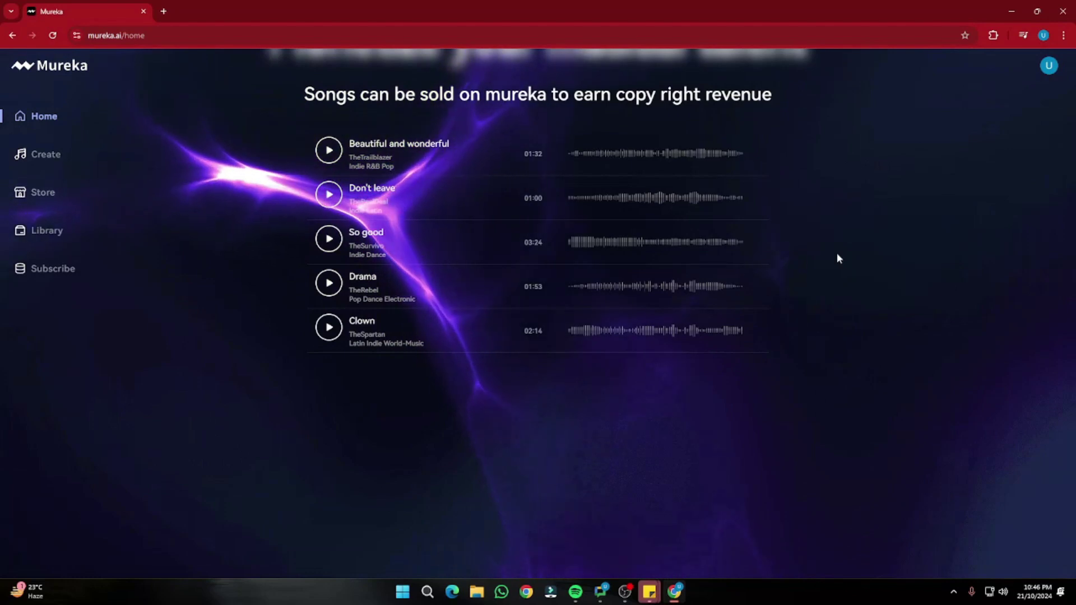
pyautogui.scroll(2, 838, 327)
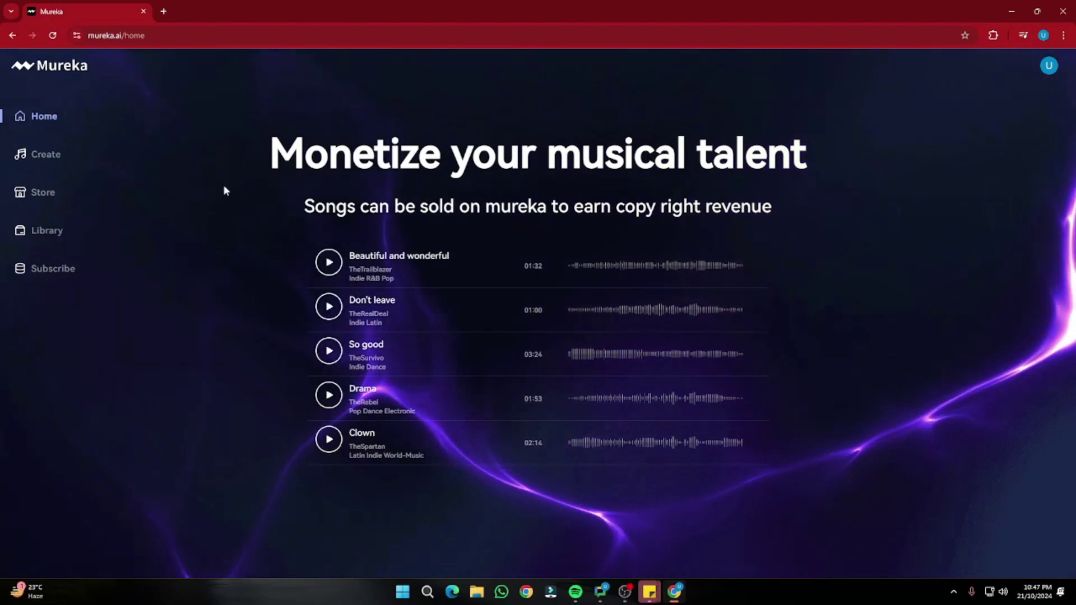
pyautogui.scroll(-5, 214, 249)
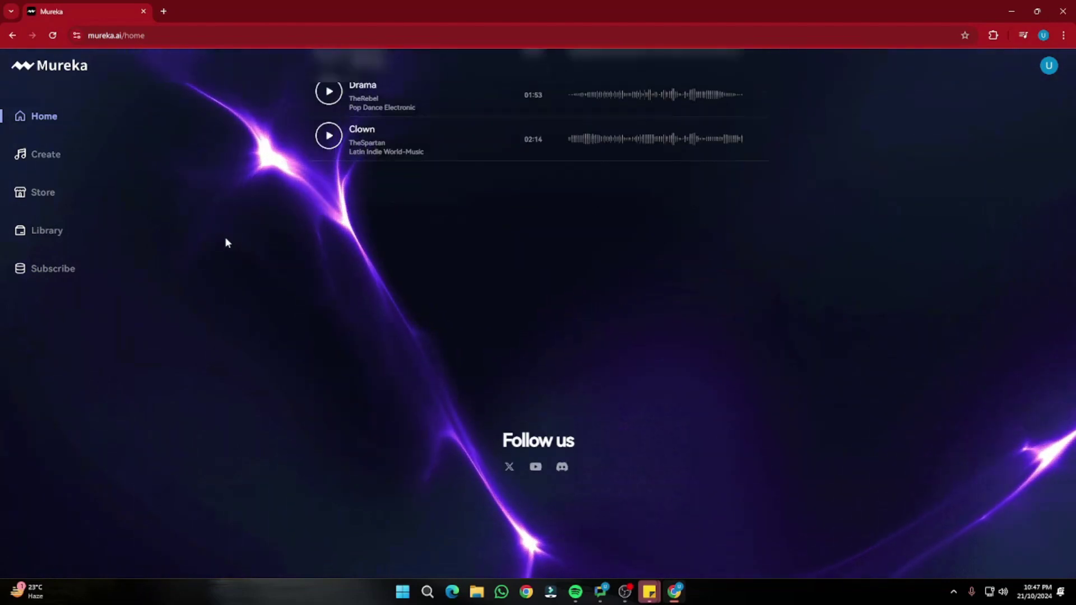
pyautogui.scroll(10, 231, 234)
pyautogui.scroll(5, 235, 238)
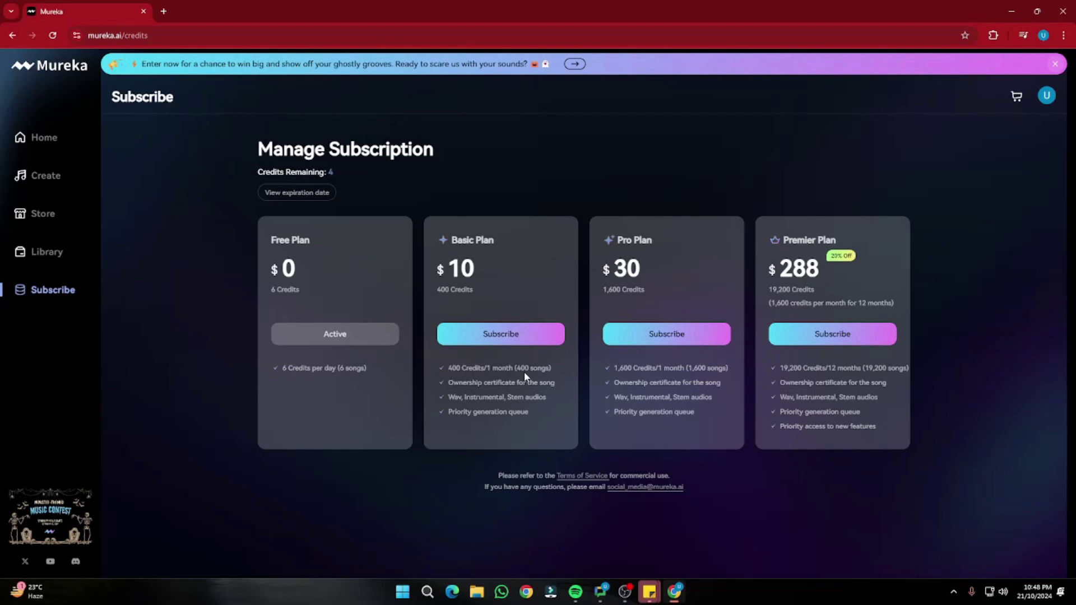
# Generate a song in Basic mode from the prompt "Create me a romantic song of girl's voice, soft pop, melody"
pyautogui.click(52, 179)
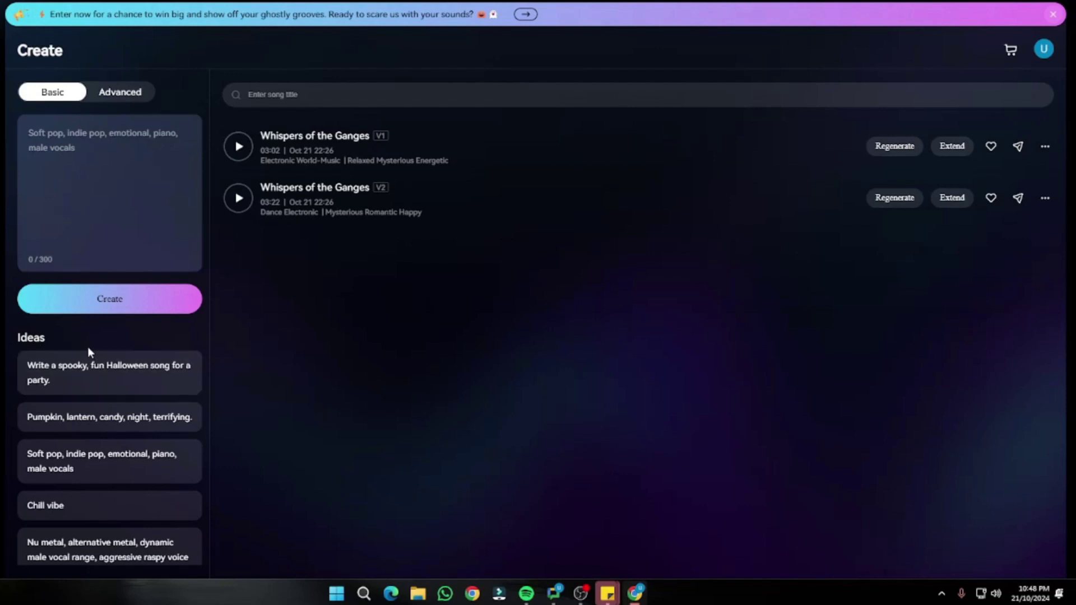
pyautogui.click(97, 156)
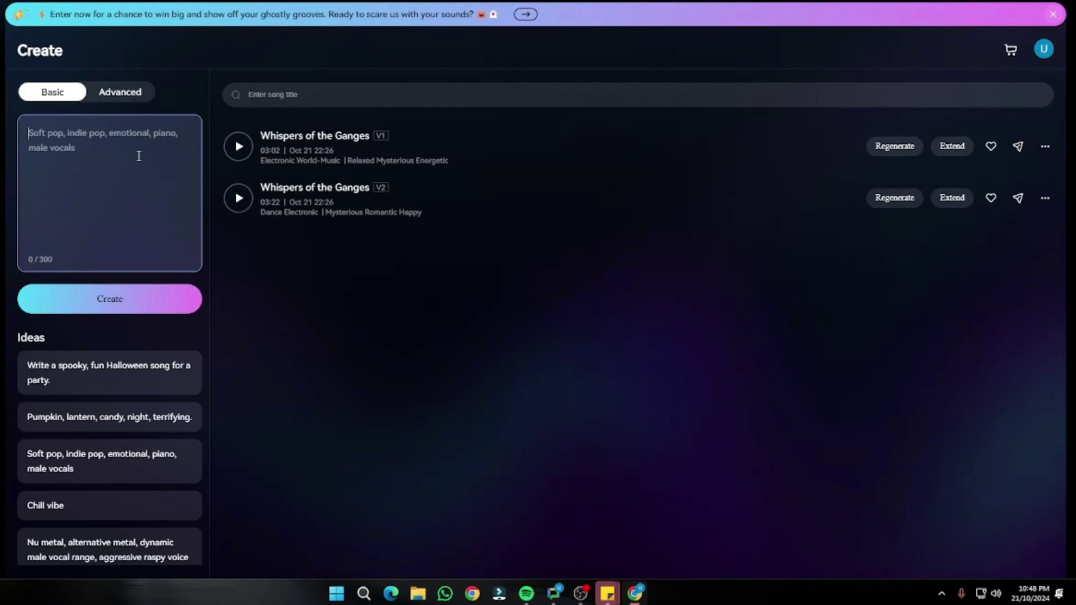
pyautogui.write("Create me a romantic song of girl's voice, soft pop, melody")
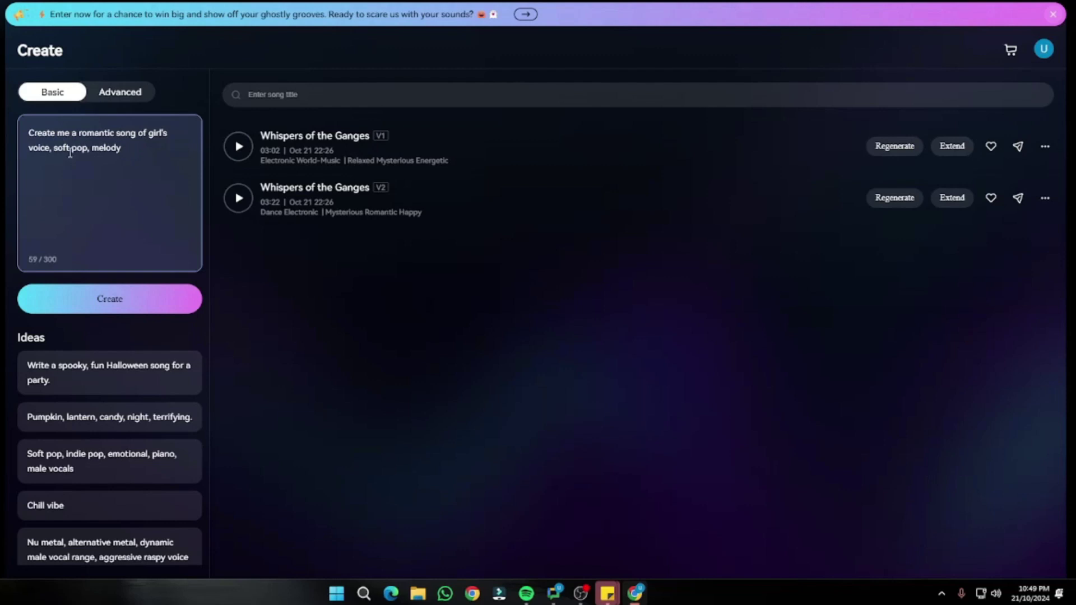
pyautogui.moveTo(56, 149); pyautogui.dragTo(134, 143)
pyautogui.click(97, 158)
pyautogui.scroll(-5, 110, 447)
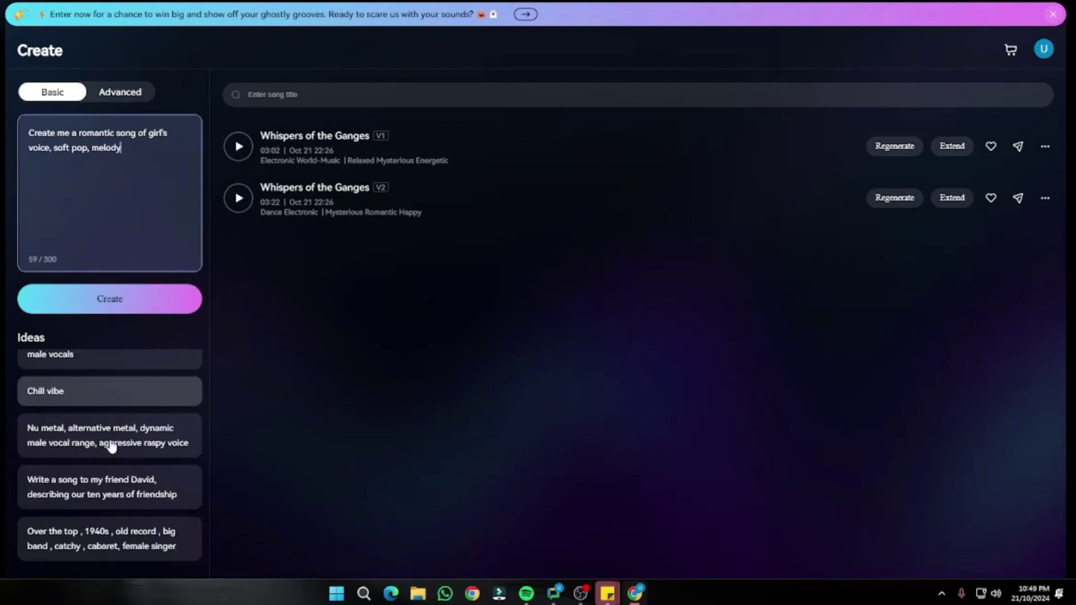
pyautogui.scroll(4, 110, 446)
pyautogui.click(128, 303)
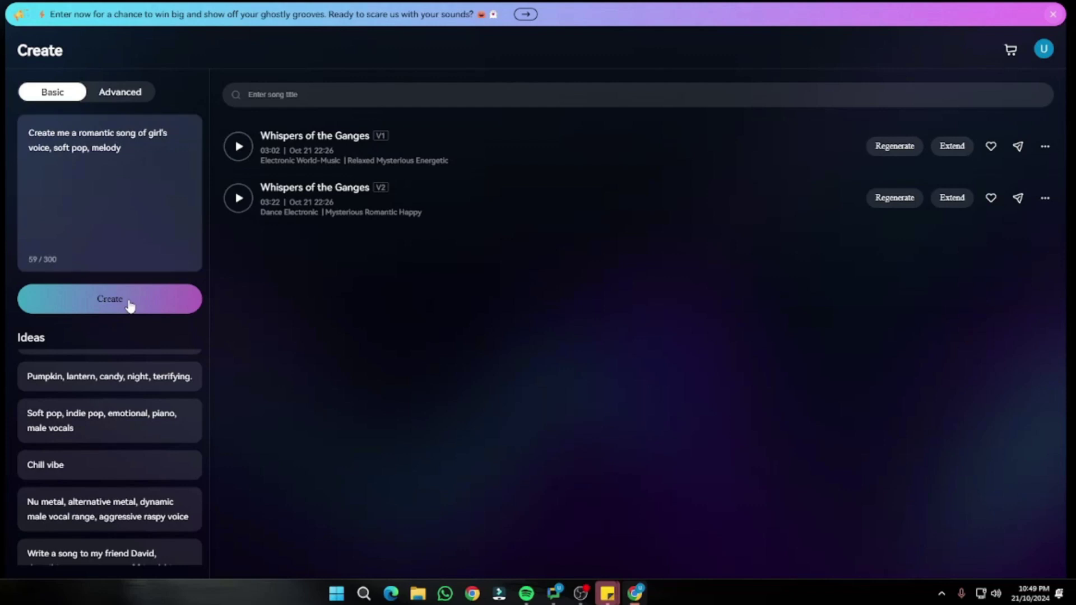
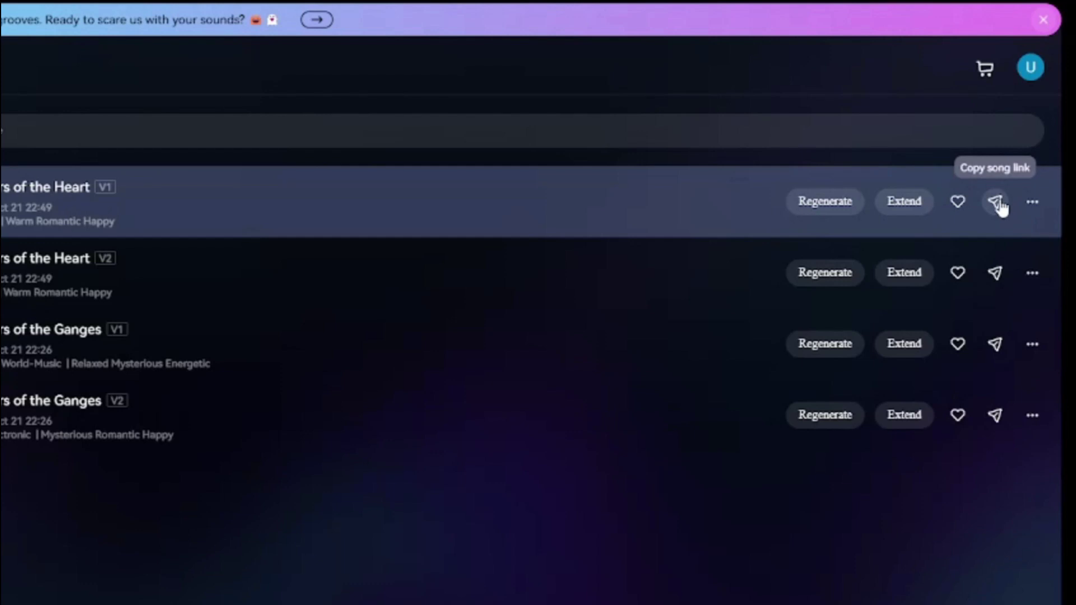
# View the additional actions available for Whispers of the Heart V1
pyautogui.click(1031, 202)
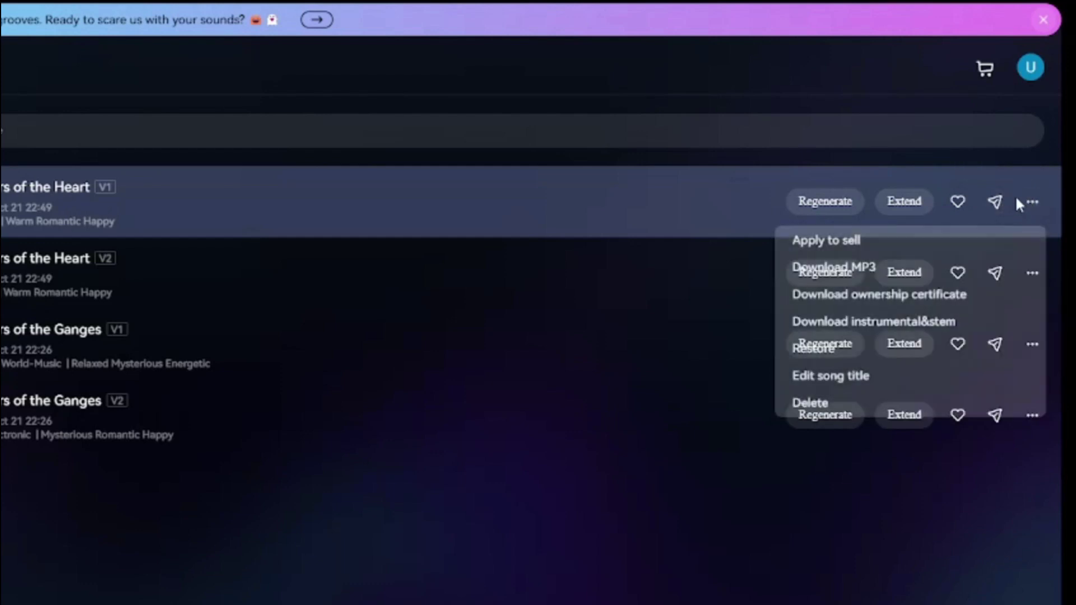
pyautogui.click(86, 218)
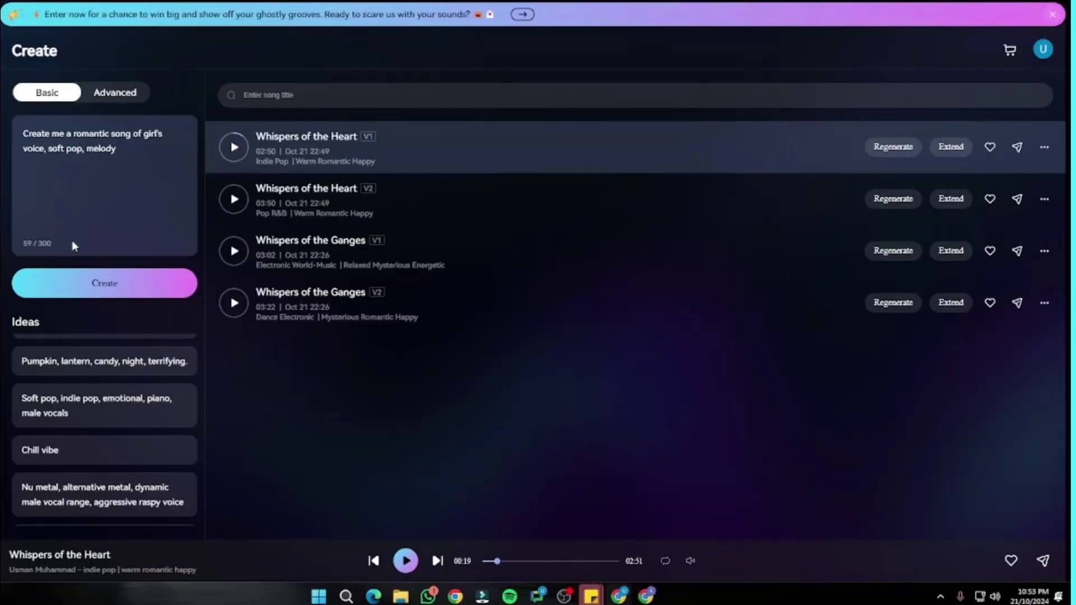
# Switch song creation to Advanced mode and activate the song title field
pyautogui.click(112, 95)
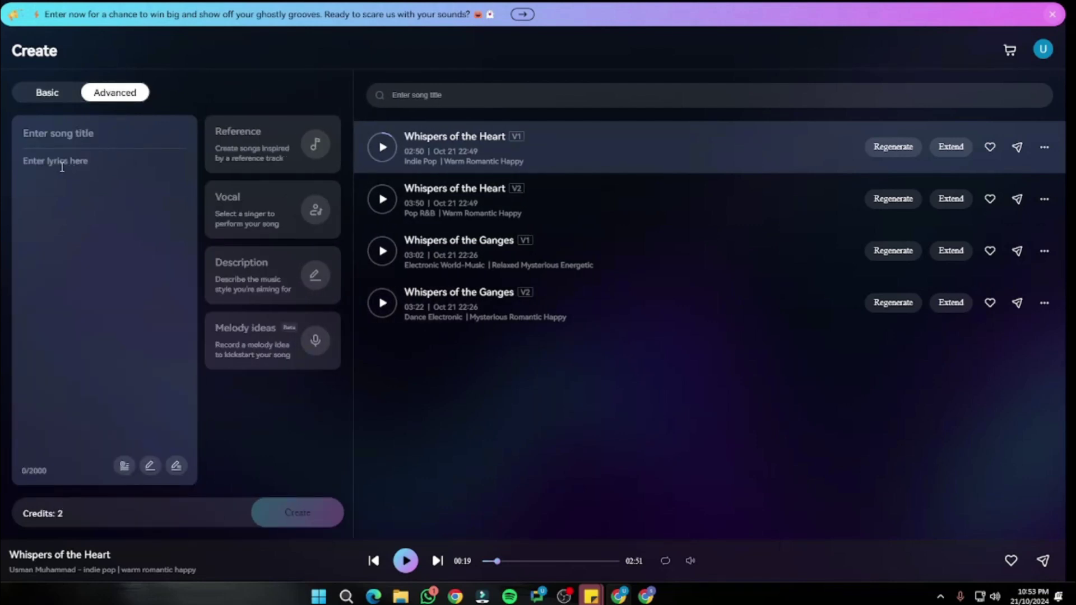
pyautogui.click(75, 132)
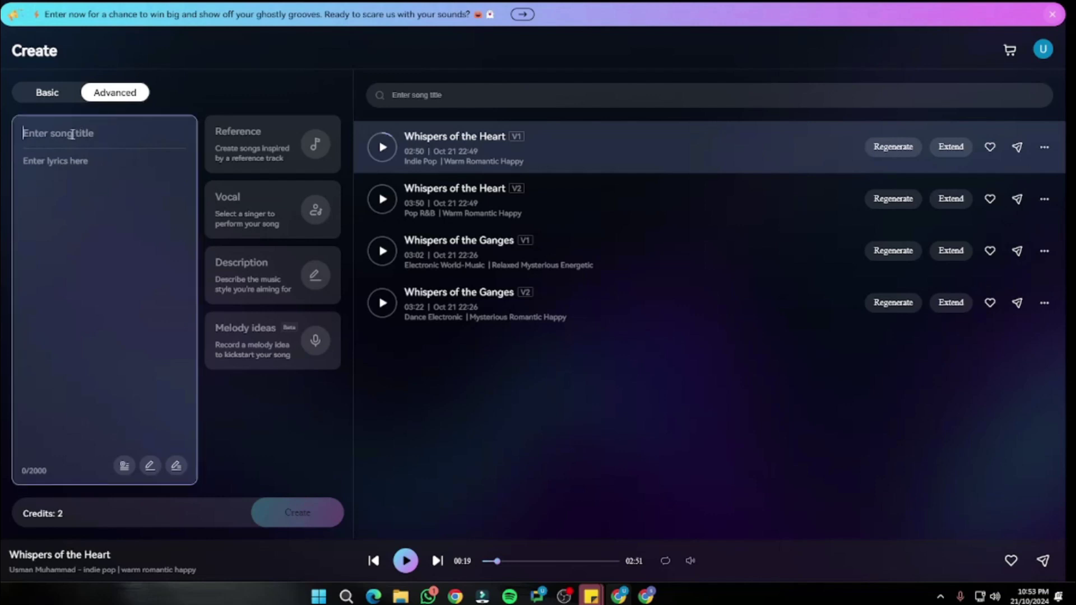
pyautogui.click(79, 196)
pyautogui.click(69, 135)
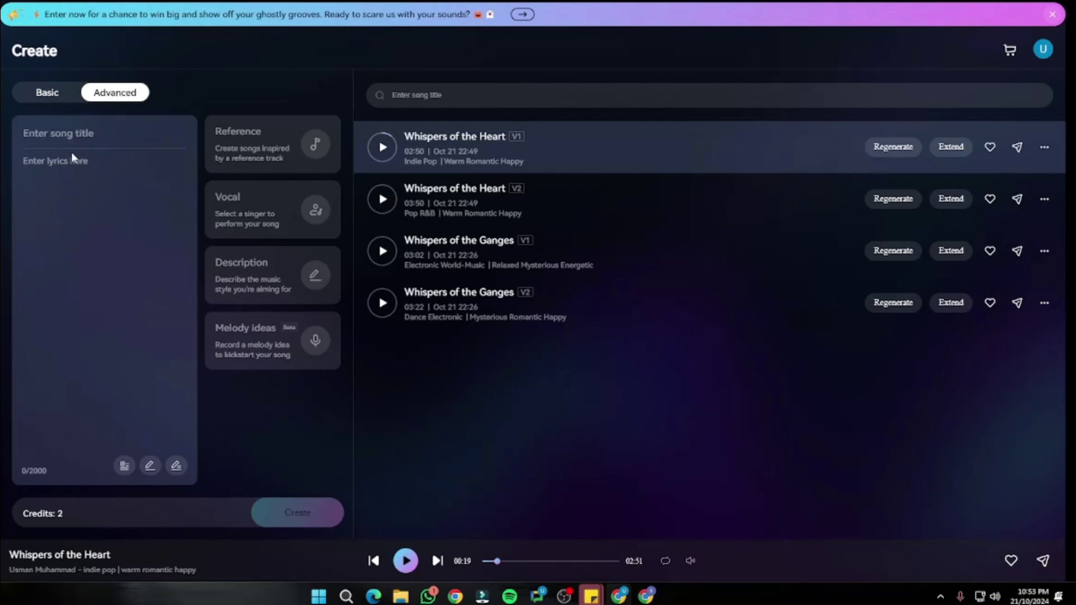
# Switch to ChatGPT and examine the romantic song prompt, the suggested song title and the full lyrics
pyautogui.hotkey('alt', 'Tab')
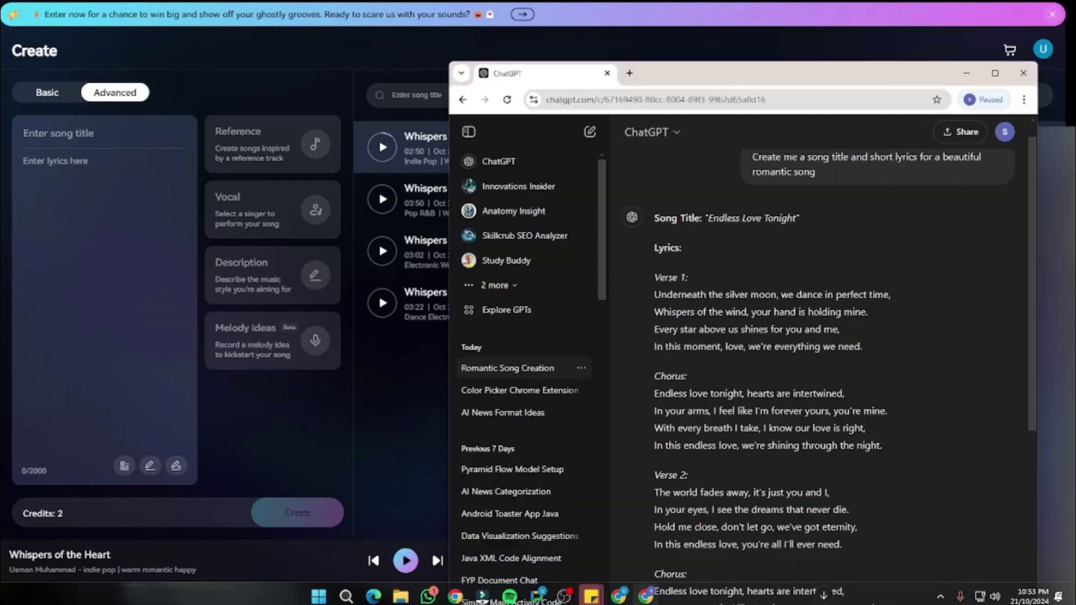
pyautogui.scroll(1, 553, 148)
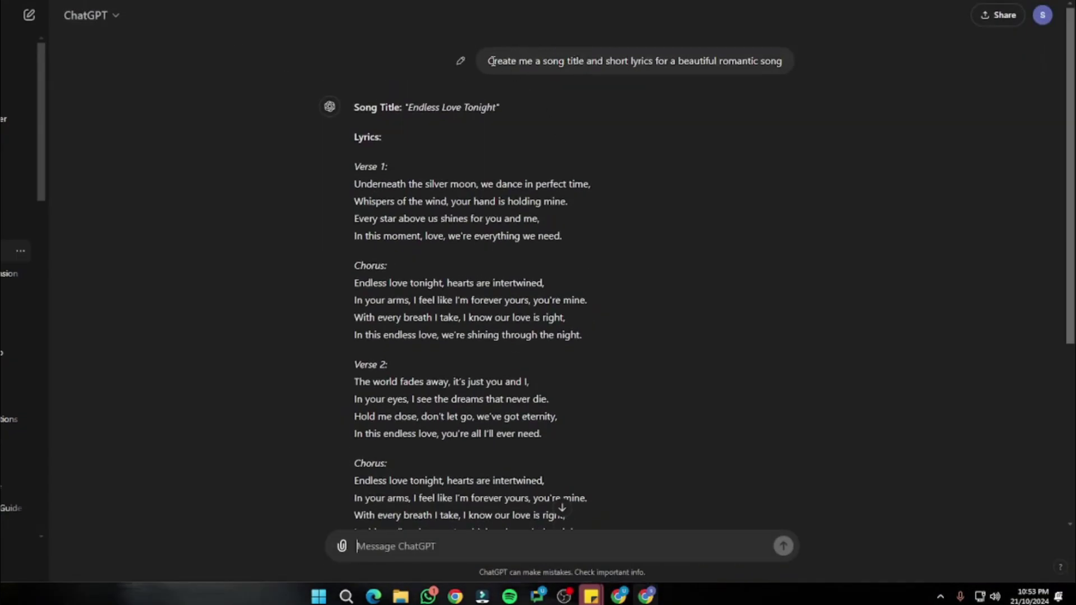
pyautogui.moveTo(488, 60); pyautogui.dragTo(668, 62)
pyautogui.click(619, 75)
pyautogui.click(749, 62)
pyautogui.moveTo(408, 107); pyautogui.dragTo(499, 108)
pyautogui.scroll(-5, 379, 168)
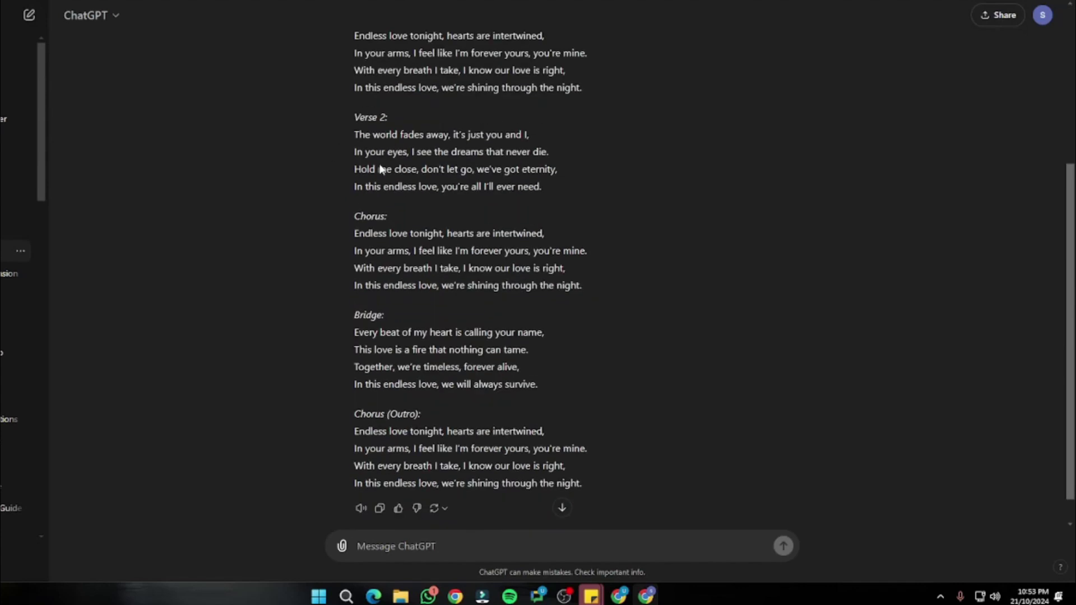
pyautogui.moveTo(505, 439); pyautogui.dragTo(206, 22)
pyautogui.scroll(2, 357, 168)
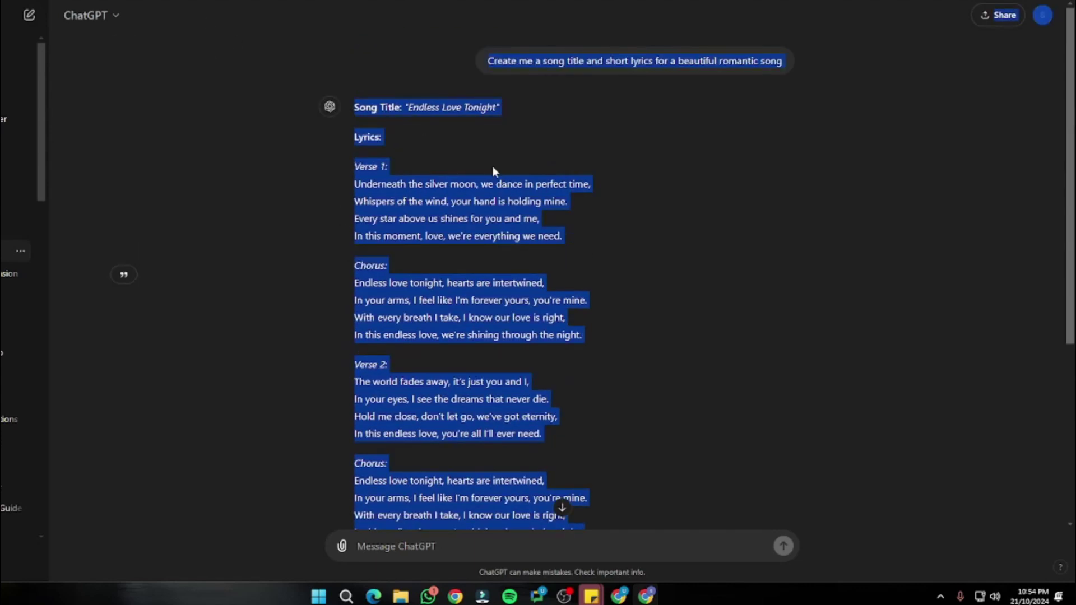
# Copy the title "Endless Love Tonight" from the ChatGPT answer and paste it as the song title in Mureka
pyautogui.click(558, 86)
pyautogui.moveTo(409, 108); pyautogui.dragTo(480, 108)
pyautogui.click(403, 107)
pyautogui.moveTo(407, 108); pyautogui.dragTo(526, 108)
pyautogui.hotkey('ctrl', 'c')
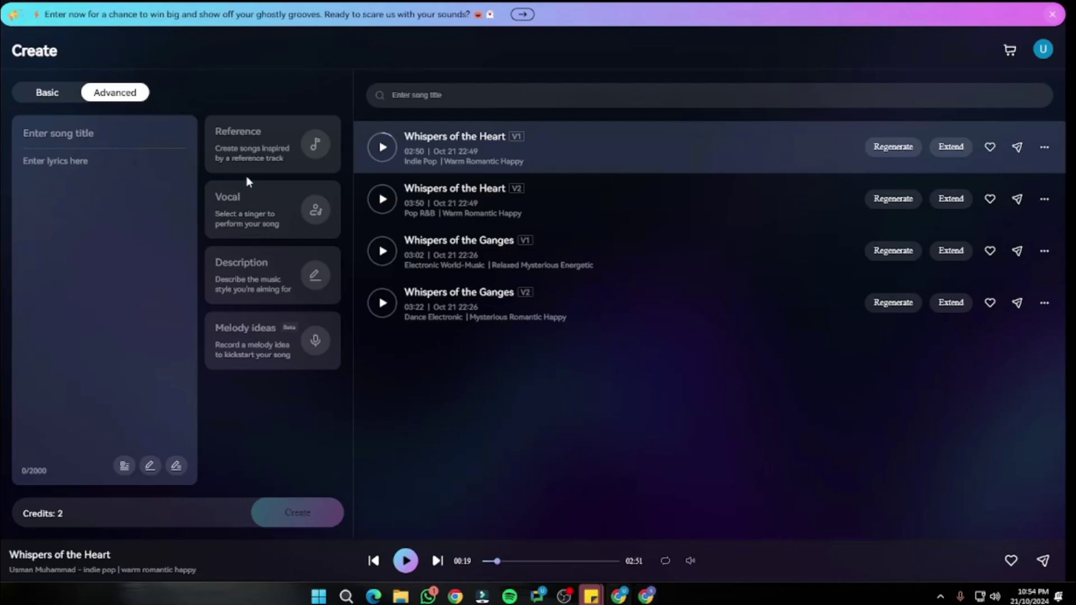
pyautogui.click(93, 133)
pyautogui.hotkey('ctrl', 'v')
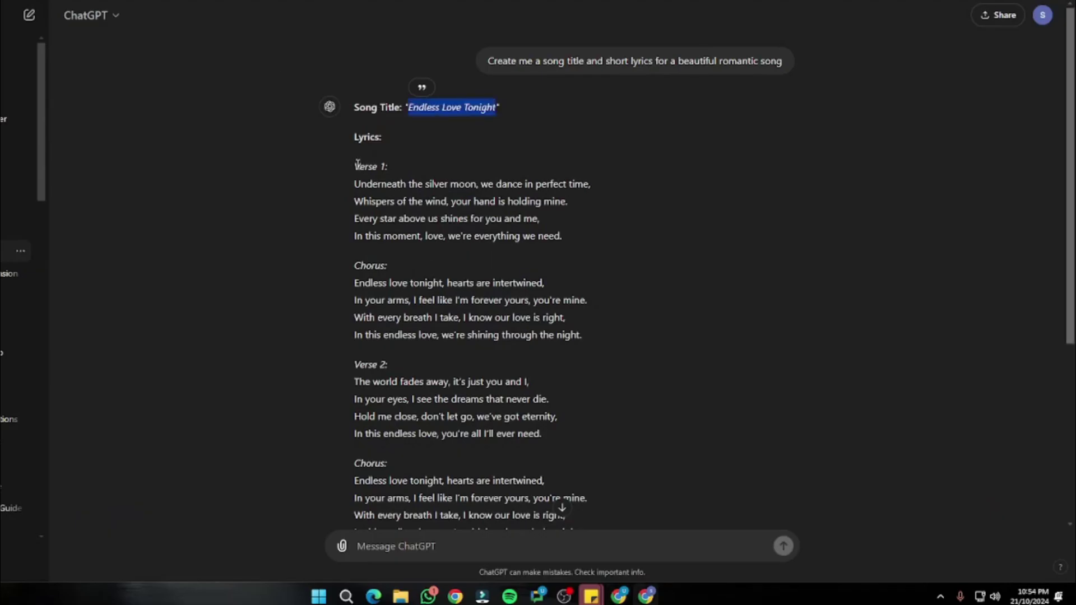
# Copy the lyrics from Verse 1 through Chorus (Outro) in ChatGPT into Mureka's lyrics field and generate the song
pyautogui.moveTo(355, 165); pyautogui.dragTo(623, 457)
pyautogui.scroll(-5, 516, 325)
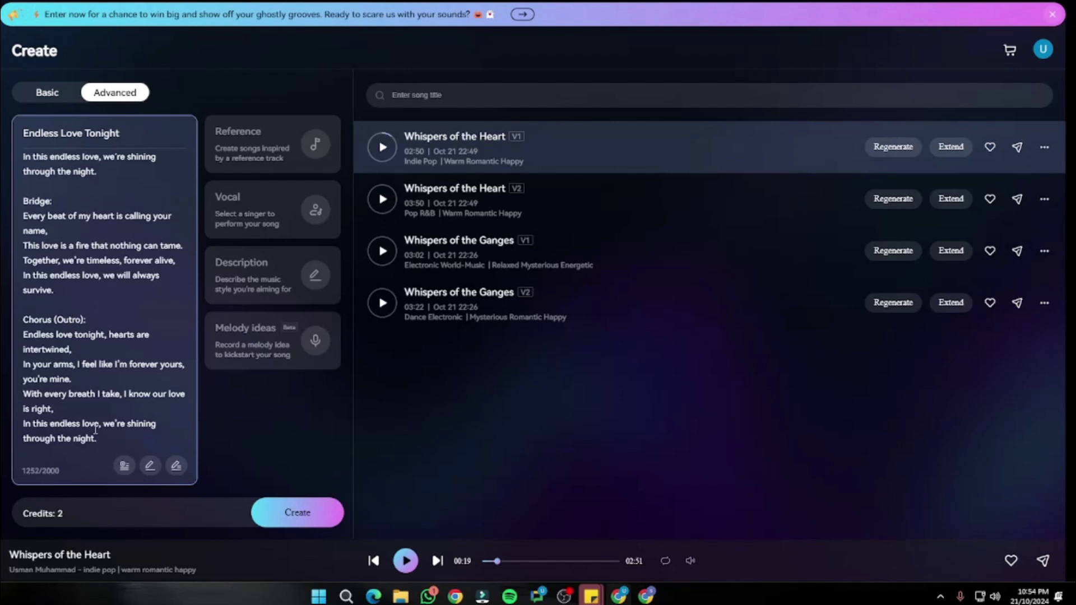
pyautogui.scroll(5, 103, 431)
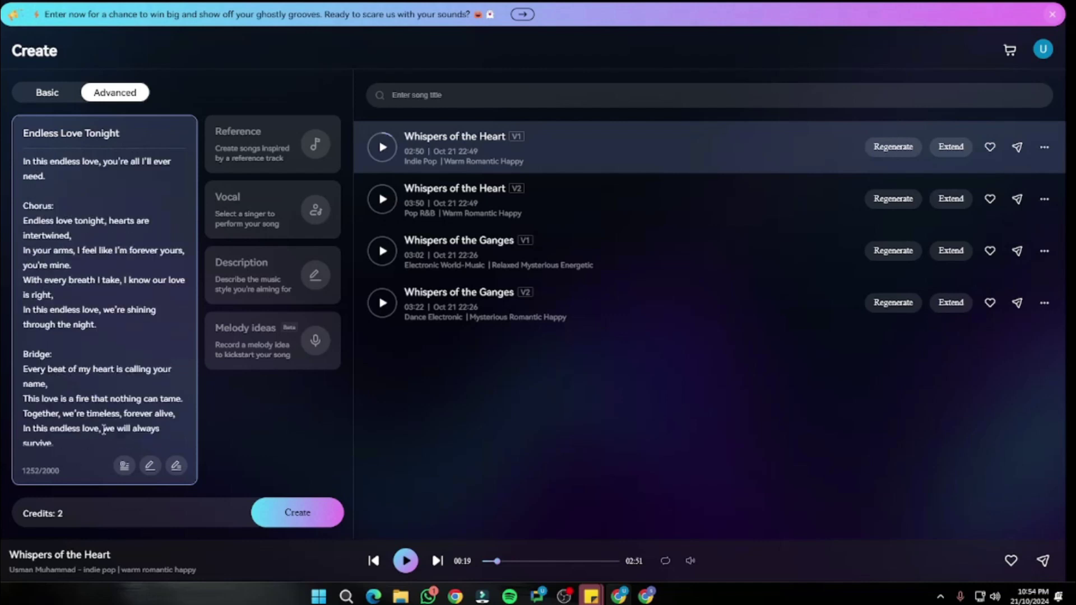
pyautogui.scroll(4, 120, 317)
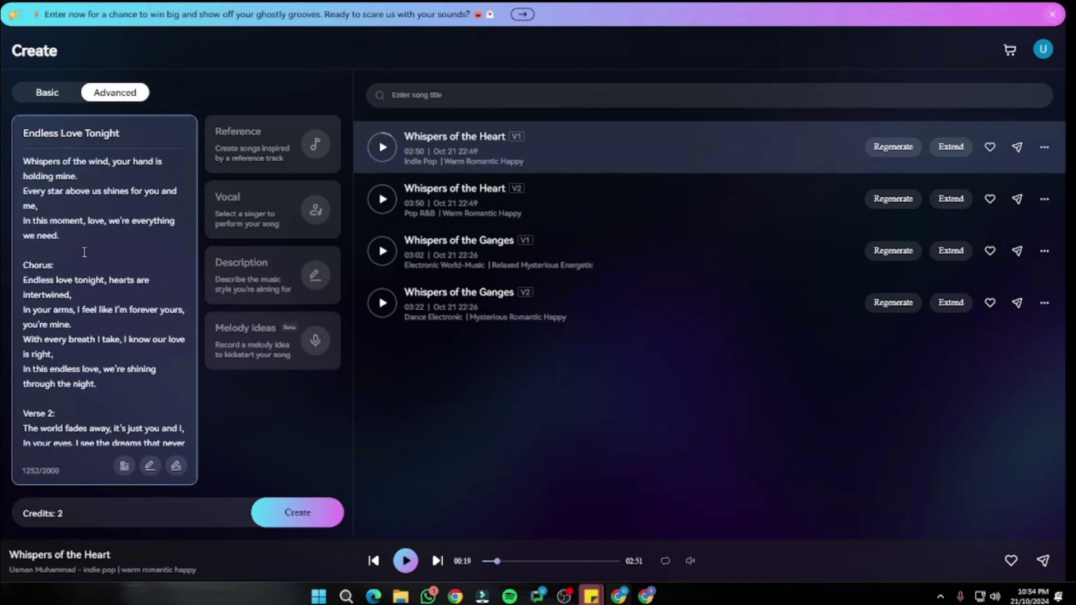
pyautogui.scroll(1, 92, 354)
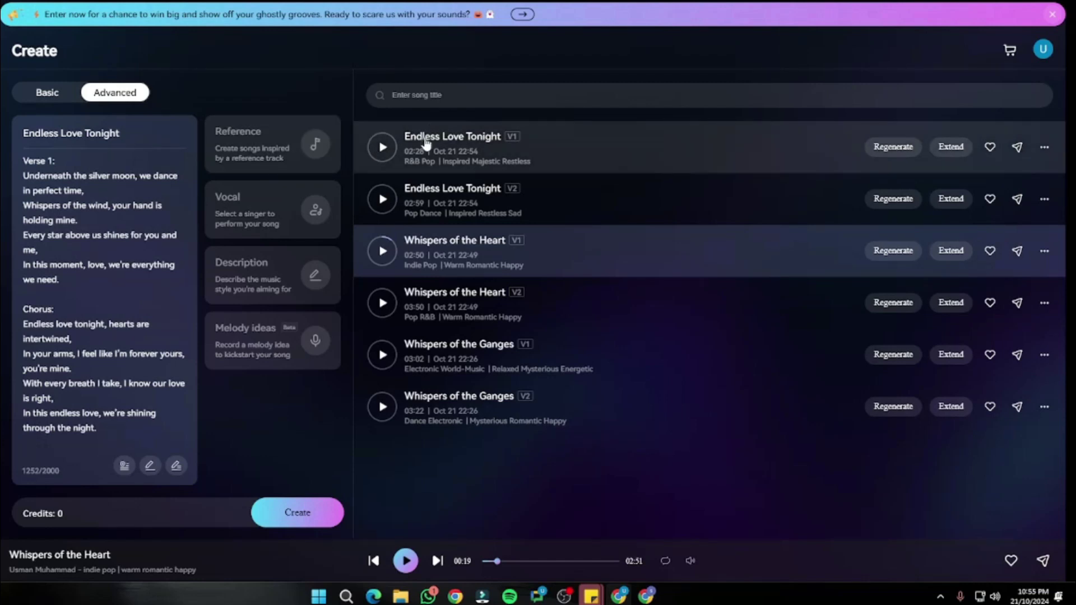
# Examine the title and lyrics entered for the Endless Love Tonight song
pyautogui.moveTo(126, 133); pyautogui.dragTo(17, 134)
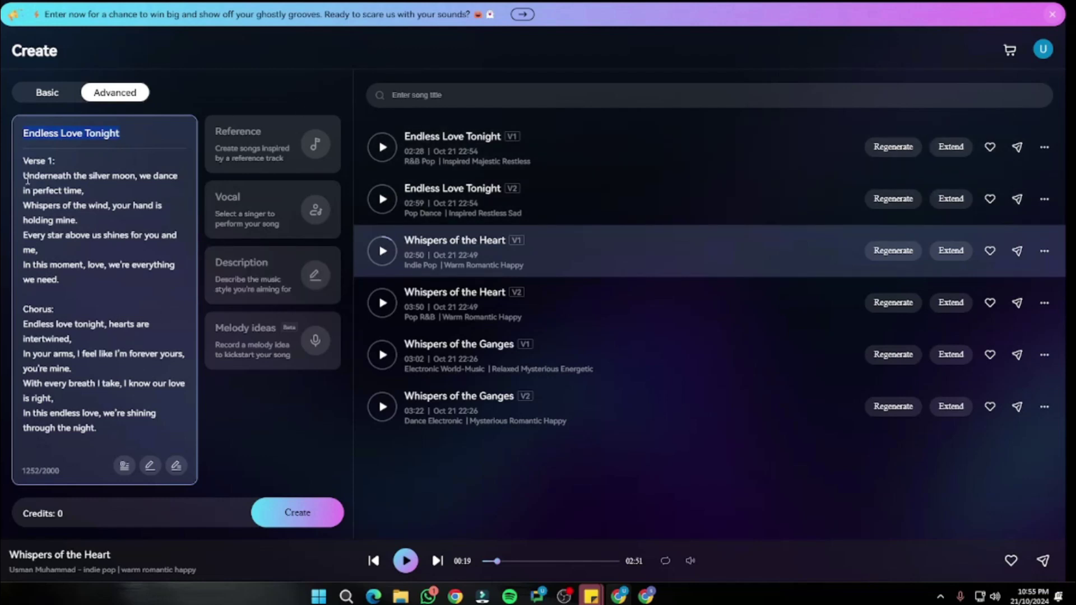
pyautogui.moveTo(24, 176); pyautogui.dragTo(167, 376)
pyautogui.click(167, 376)
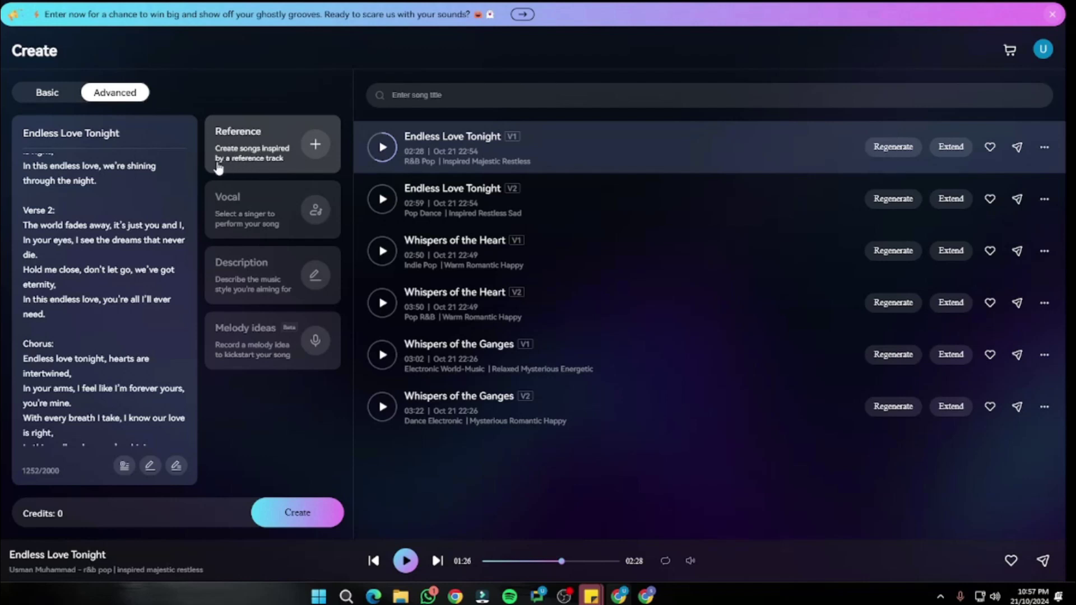
pyautogui.click(315, 145)
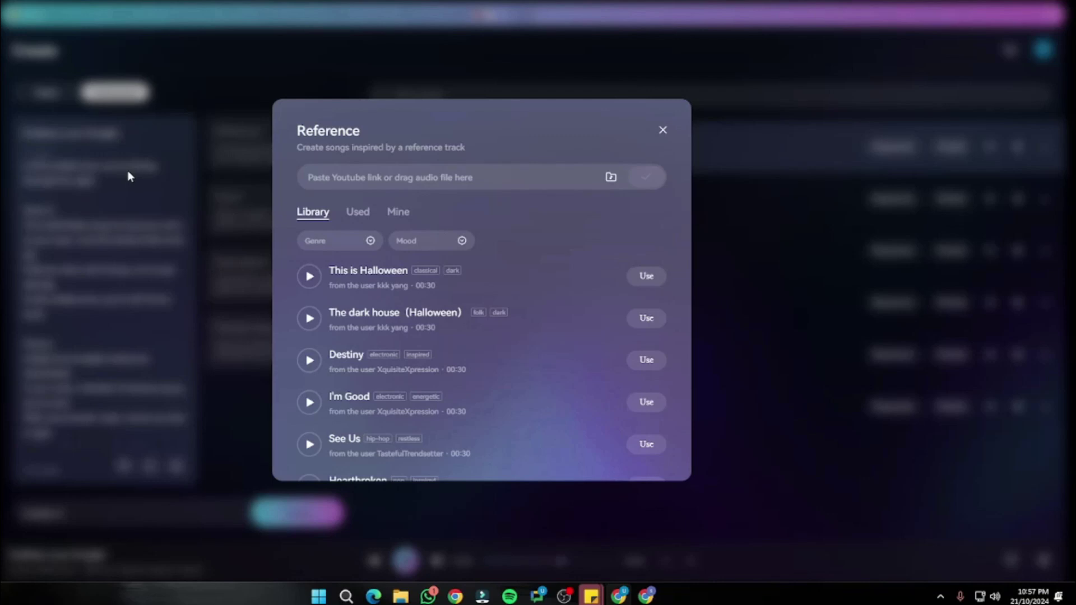
pyautogui.click(359, 177)
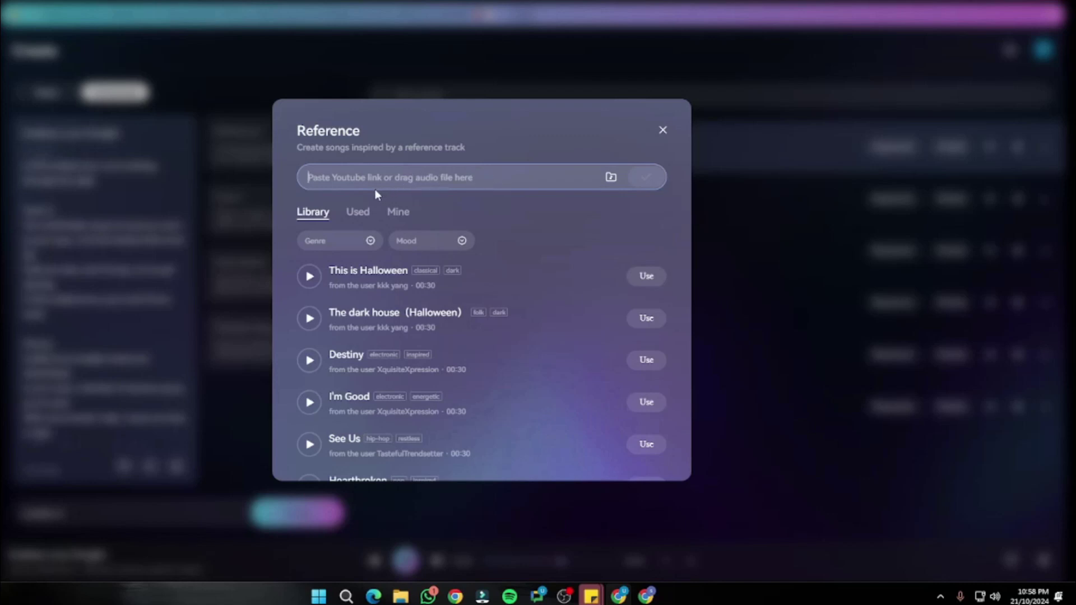
pyautogui.click(369, 176)
pyautogui.hotkey('alt', 'Tab')
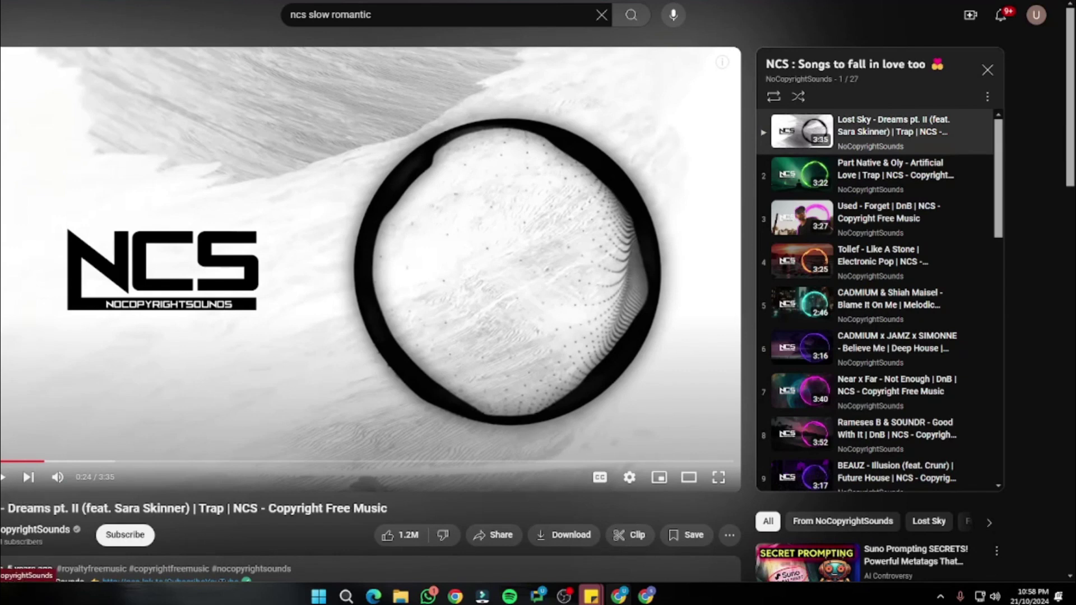
pyautogui.moveTo(1, 508); pyautogui.dragTo(80, 502)
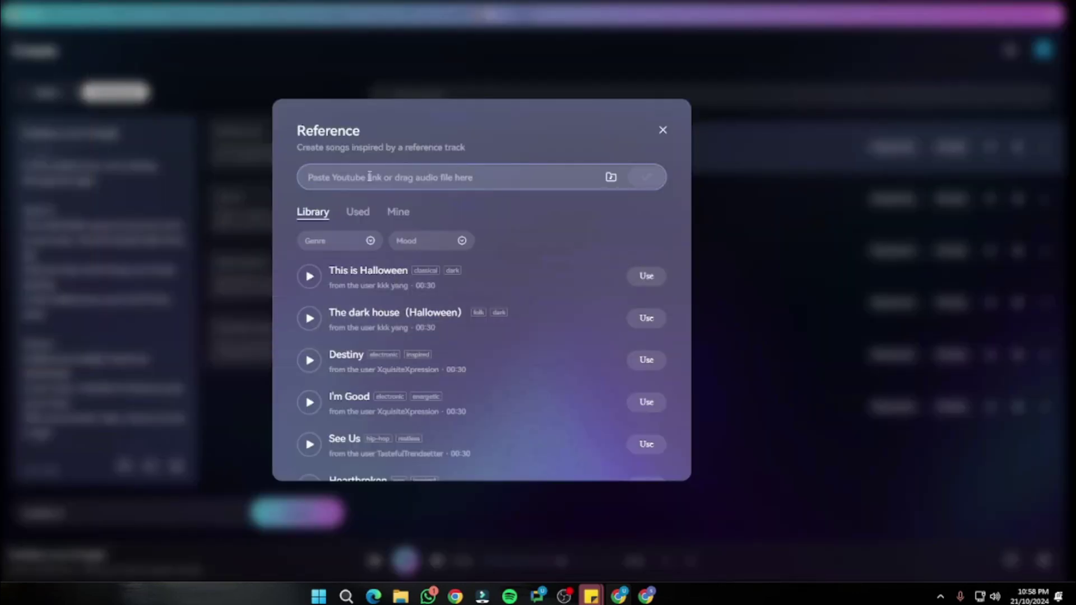
pyautogui.click(369, 175)
pyautogui.write('https://www.youtube.com/watch?v=L7kF4MXXCoA&list=PLRBp0Fe2Gpgk3-h0pOOvB6DUXRo2isc61')
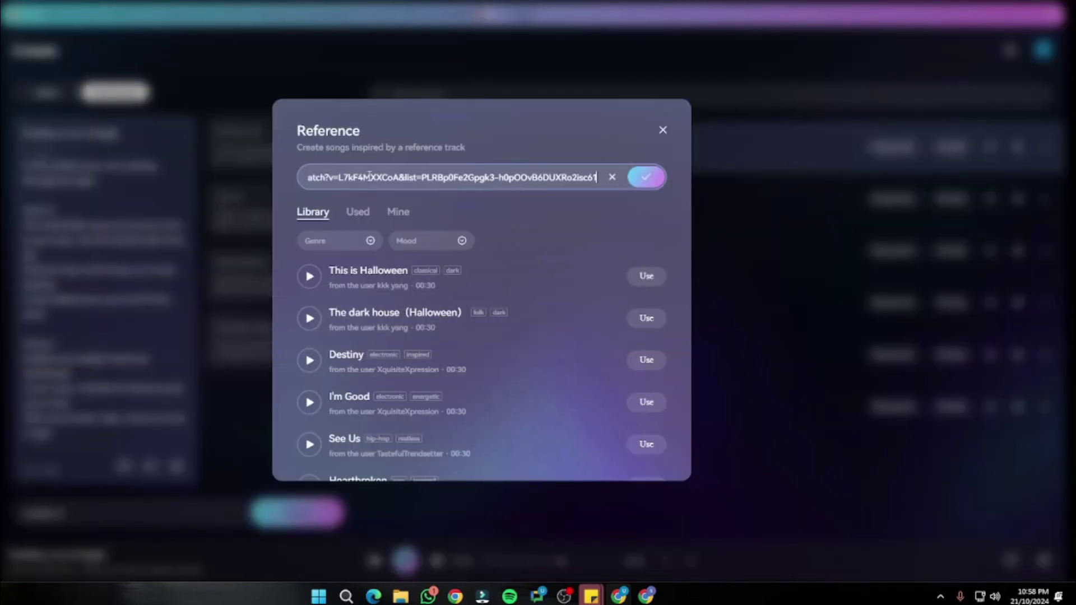
# Load the linked YouTube track as the song's reference and play version V1 of Endless Love Tonight
pyautogui.click(650, 180)
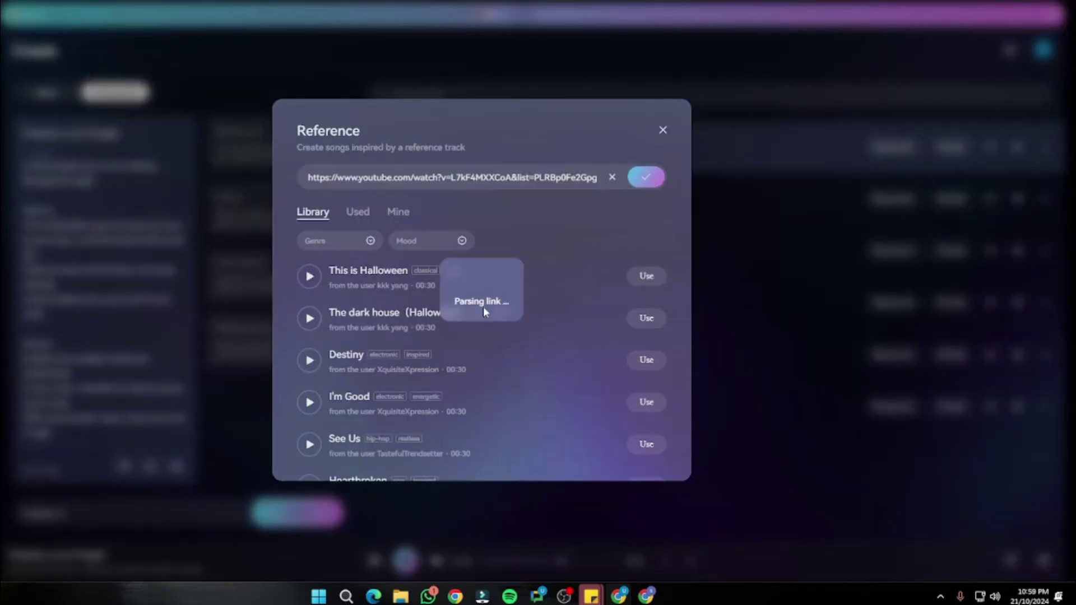
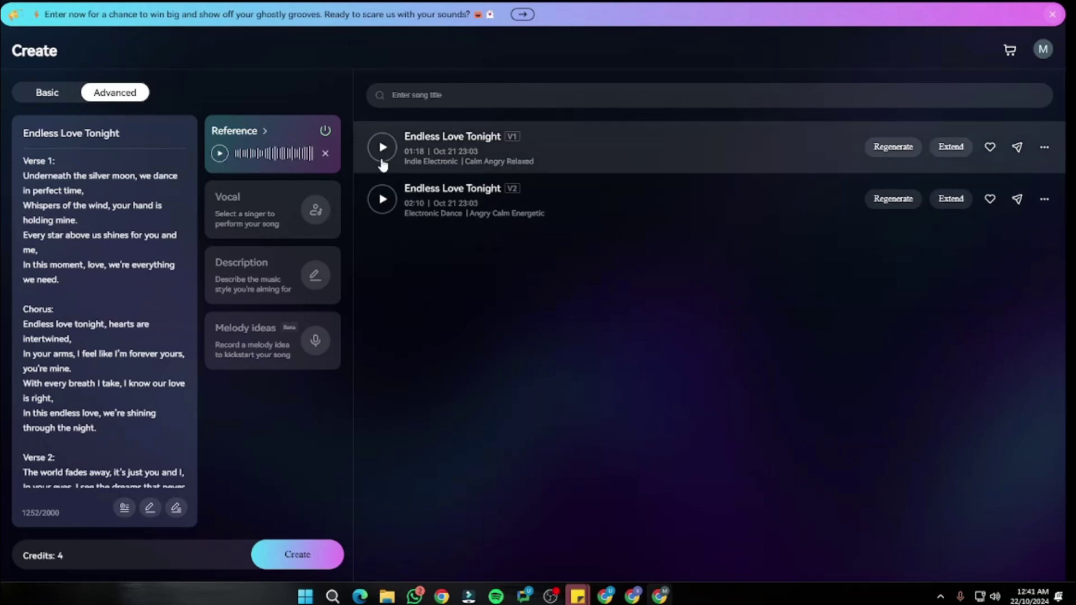
pyautogui.click(383, 159)
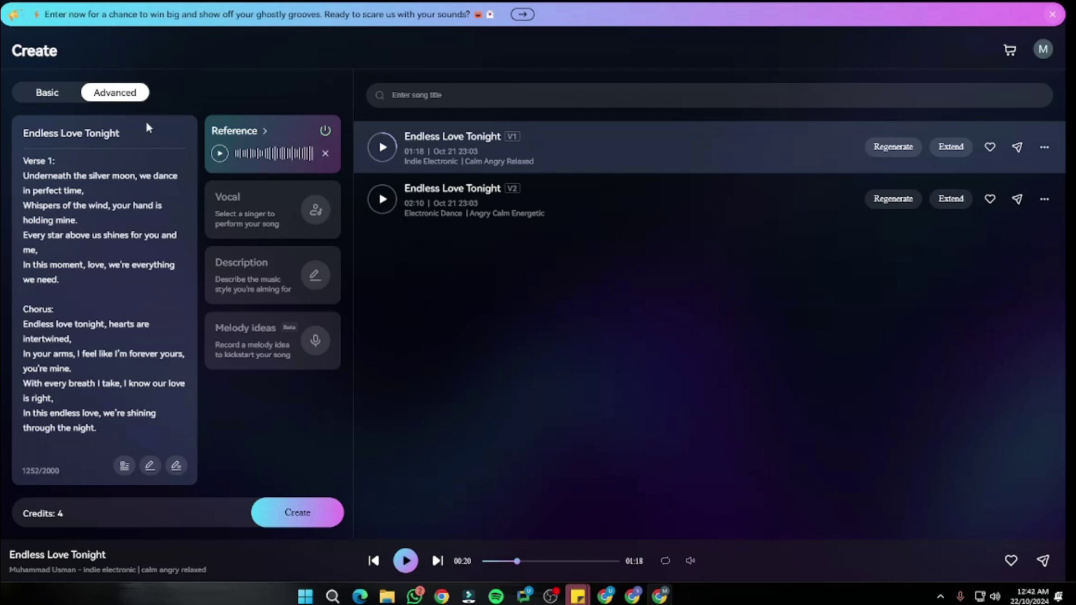
# Review the song's lyrics and browse the singers offered for the vocal, closing the list without choosing one
pyautogui.scroll(-4, 96, 283)
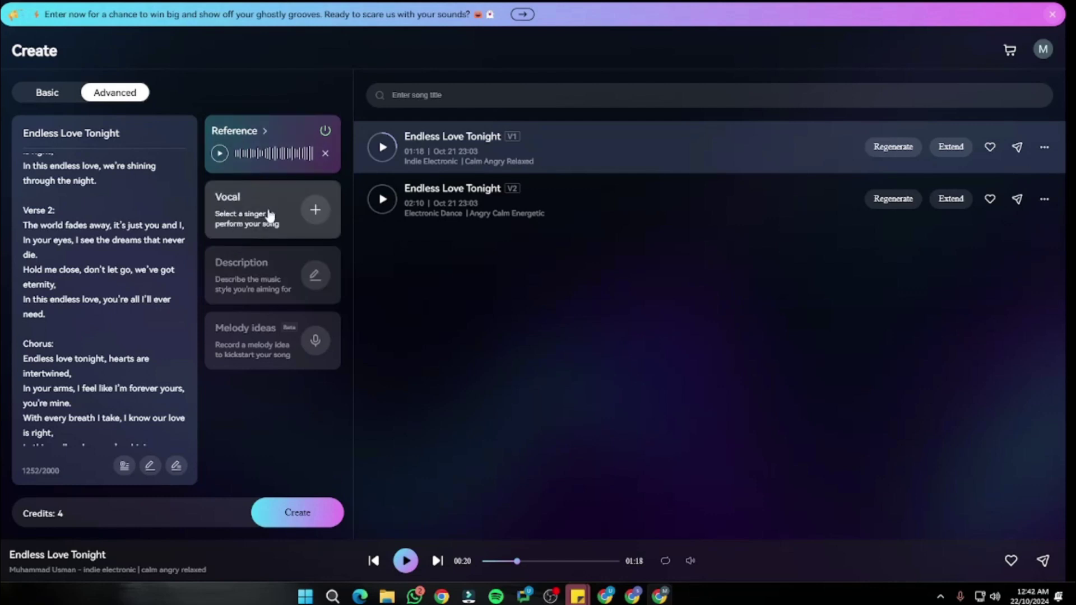
pyautogui.click(316, 211)
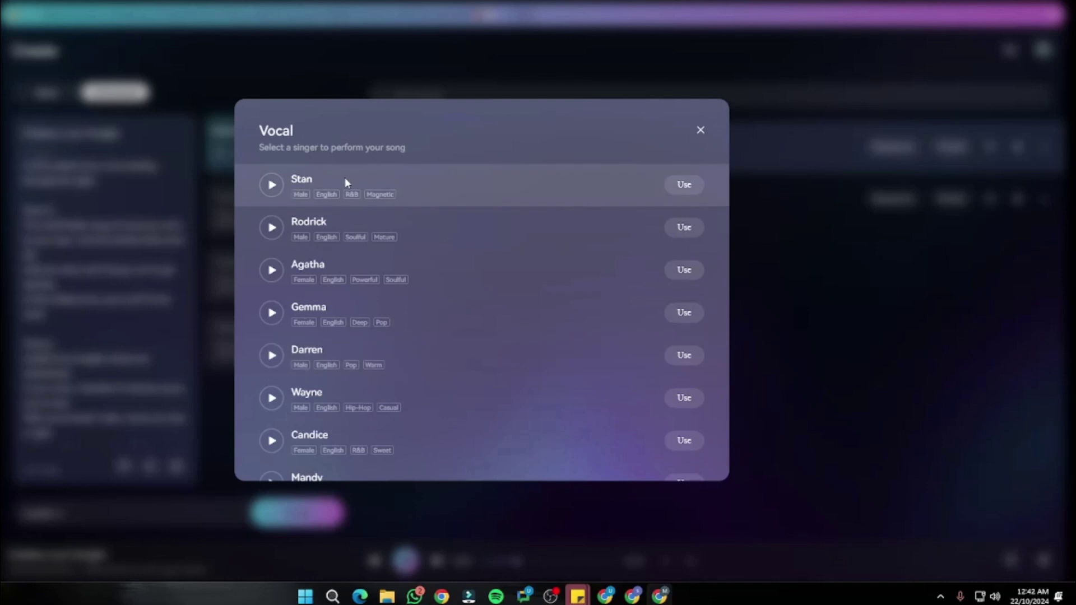
pyautogui.scroll(-1, 341, 248)
pyautogui.scroll(1, 341, 248)
pyautogui.scroll(-1, 370, 227)
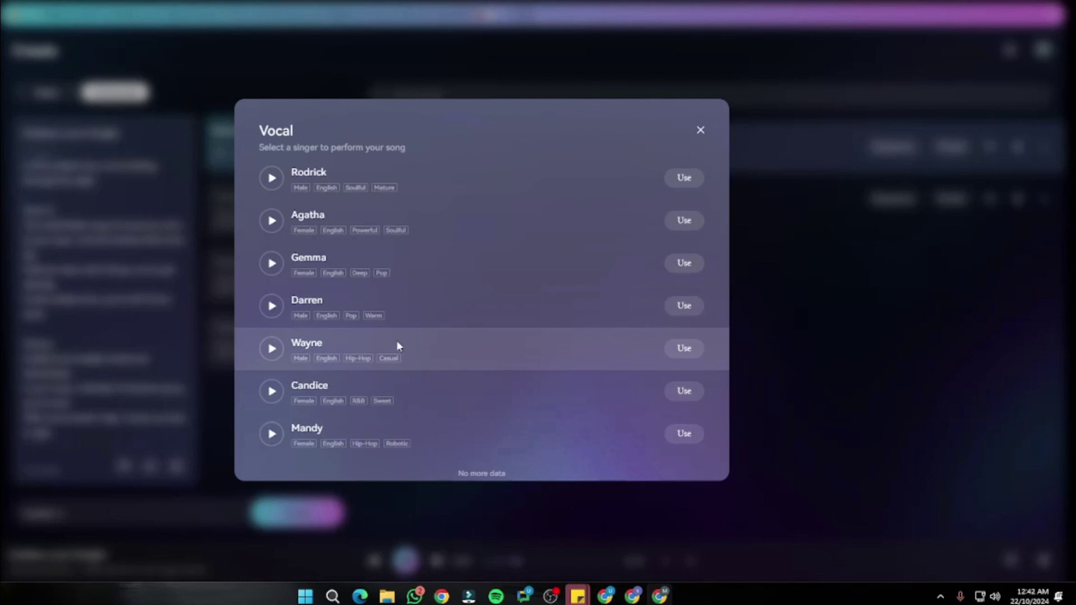
pyautogui.scroll(1, 388, 332)
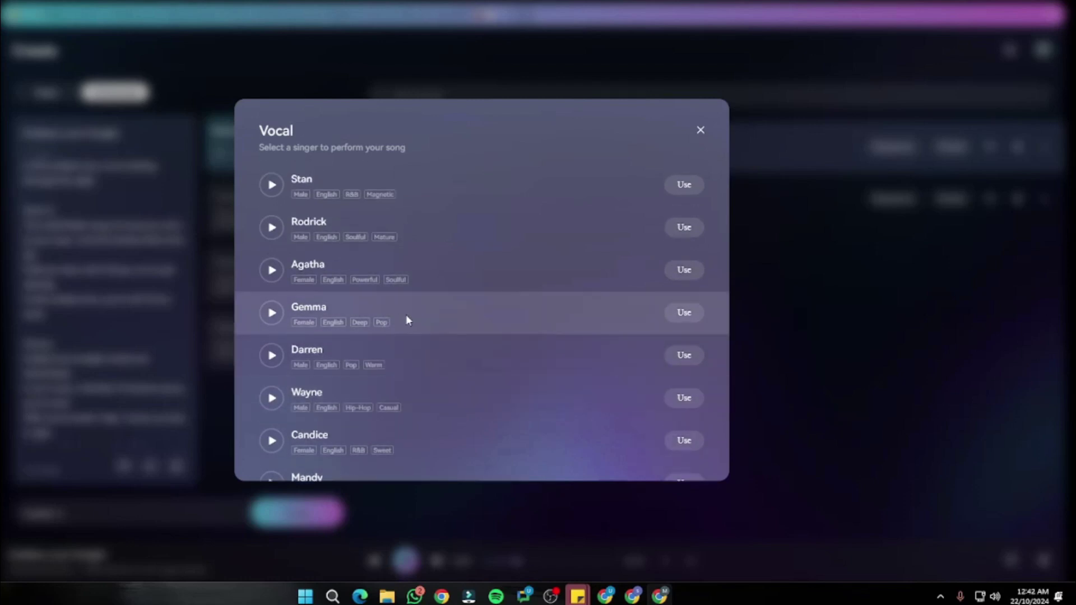
pyautogui.press('Escape')
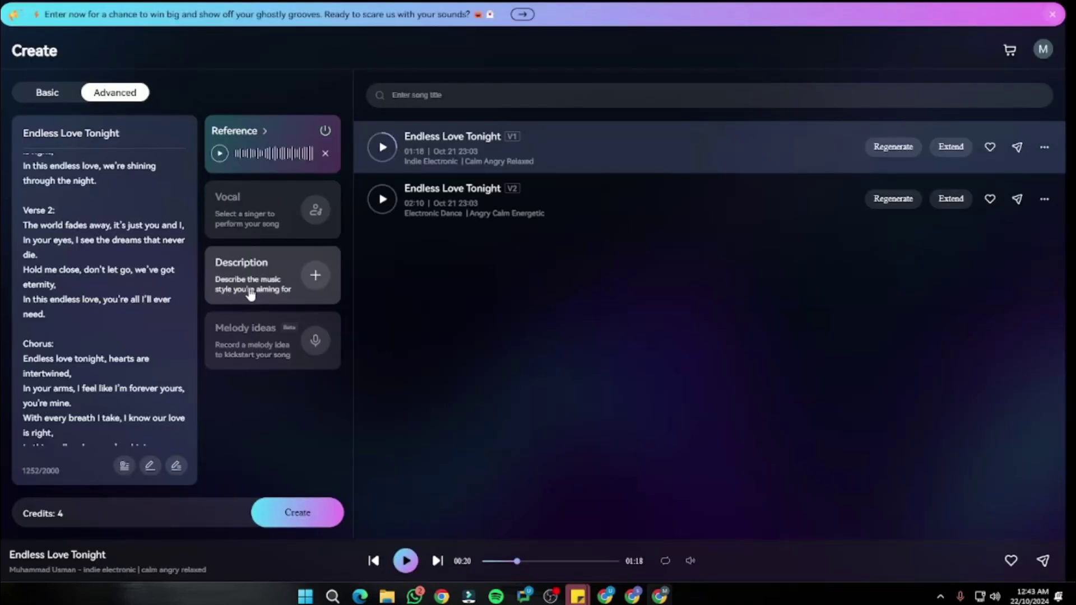
# Set the song's style description to orchestral, J-pop, dark, passionate, female vocal, atmospheric synths
pyautogui.click(317, 290)
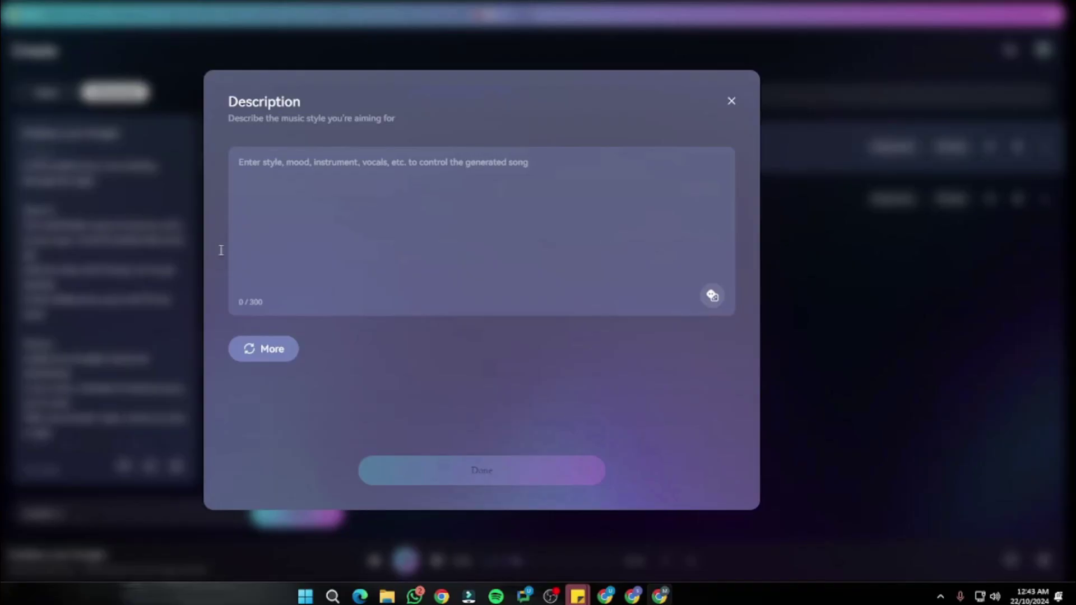
pyautogui.click(287, 161)
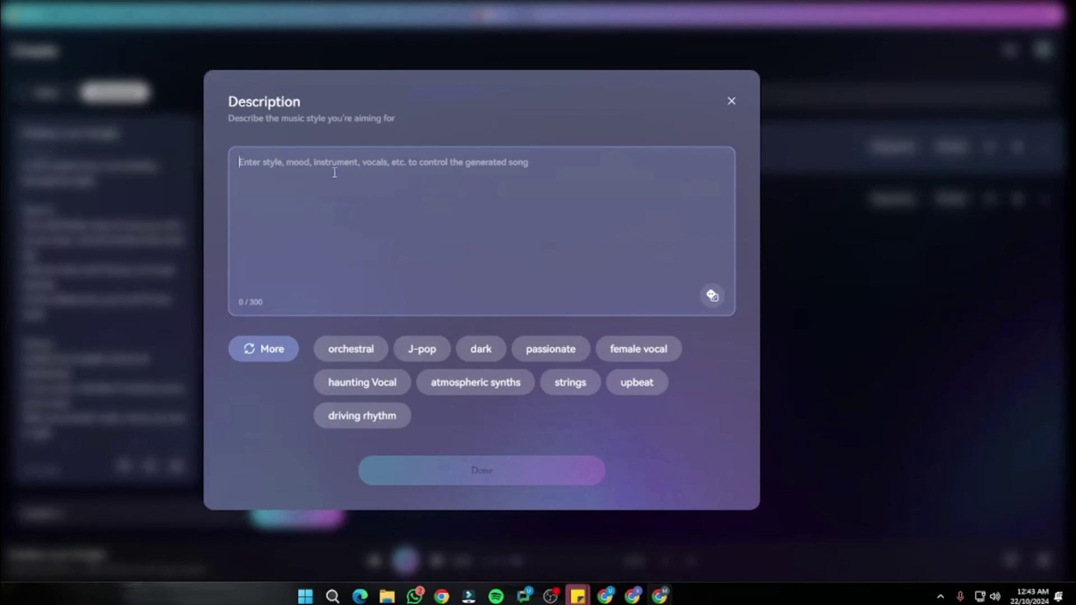
pyautogui.click(355, 354)
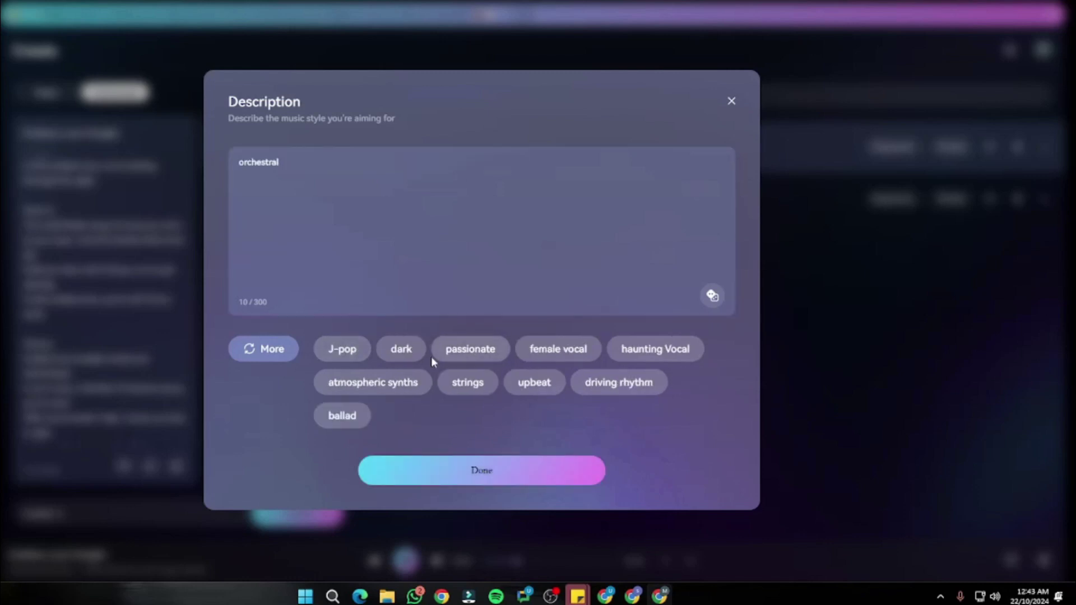
pyautogui.click(344, 354)
pyautogui.click(344, 355)
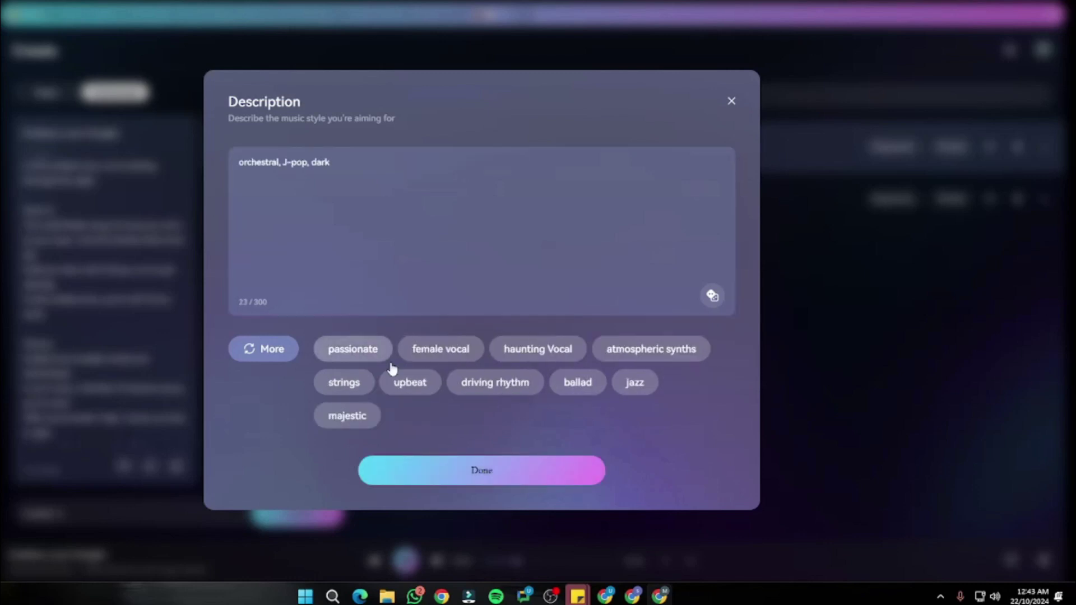
pyautogui.click(349, 353)
pyautogui.click(351, 351)
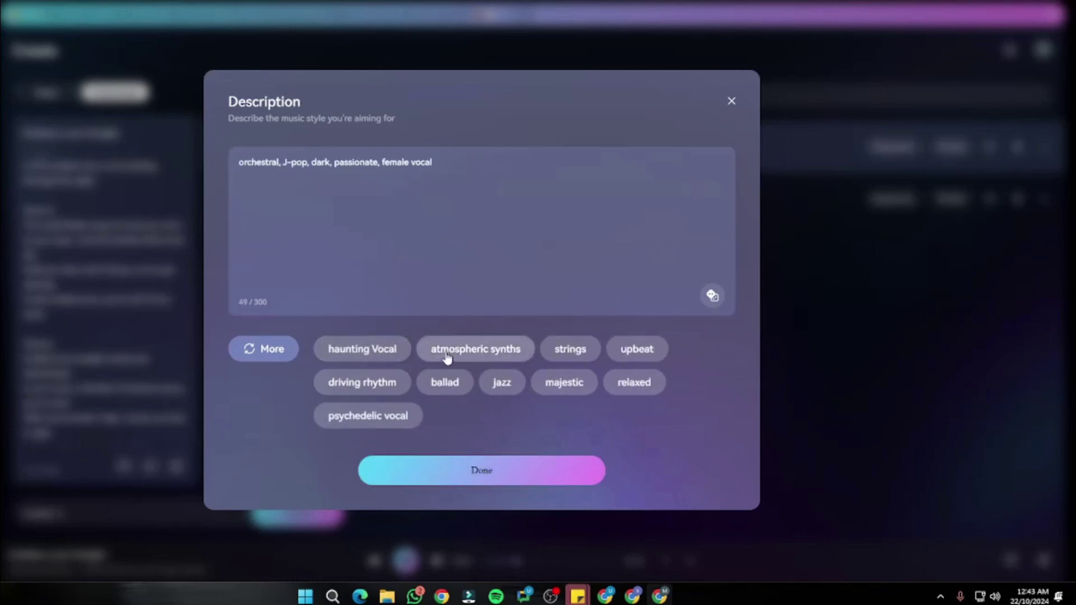
pyautogui.click(476, 355)
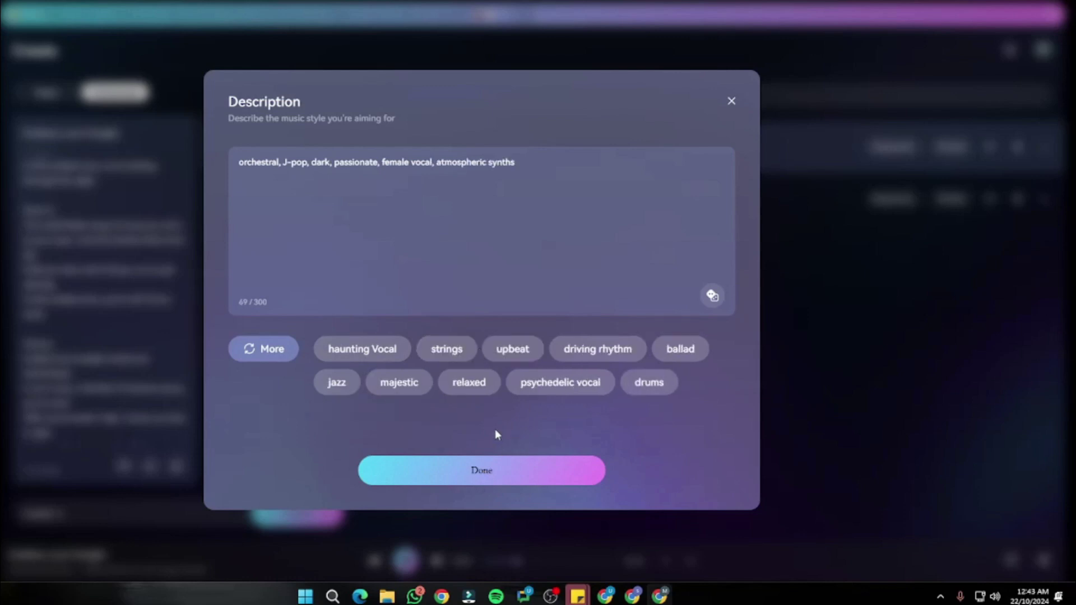
pyautogui.click(482, 474)
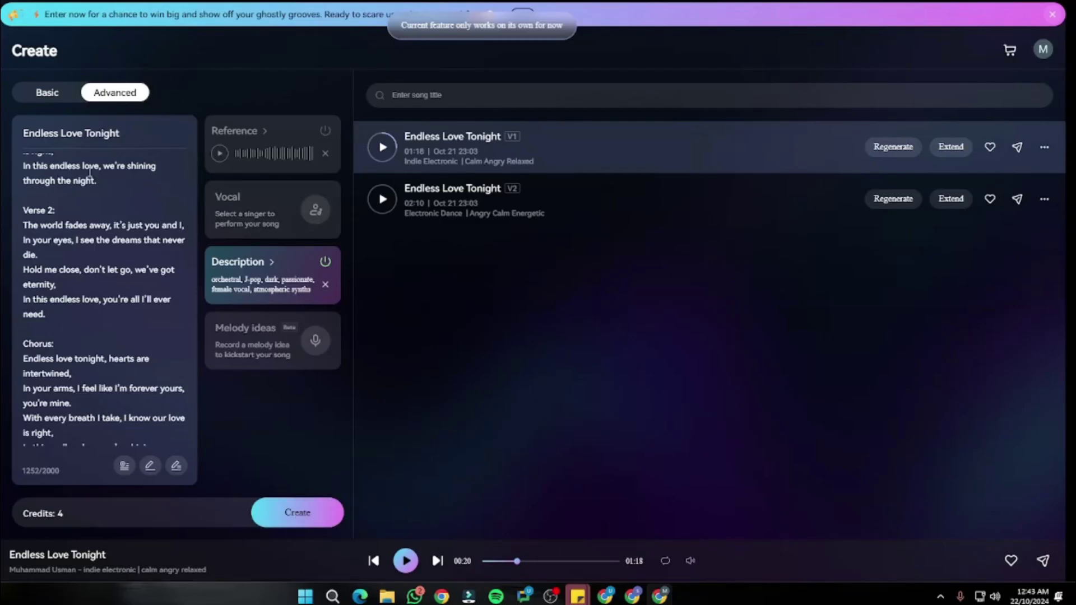
# Generate Endless Love Tonight from the style description and play the new V1 version
pyautogui.scroll(5, 66, 243)
pyautogui.click(308, 502)
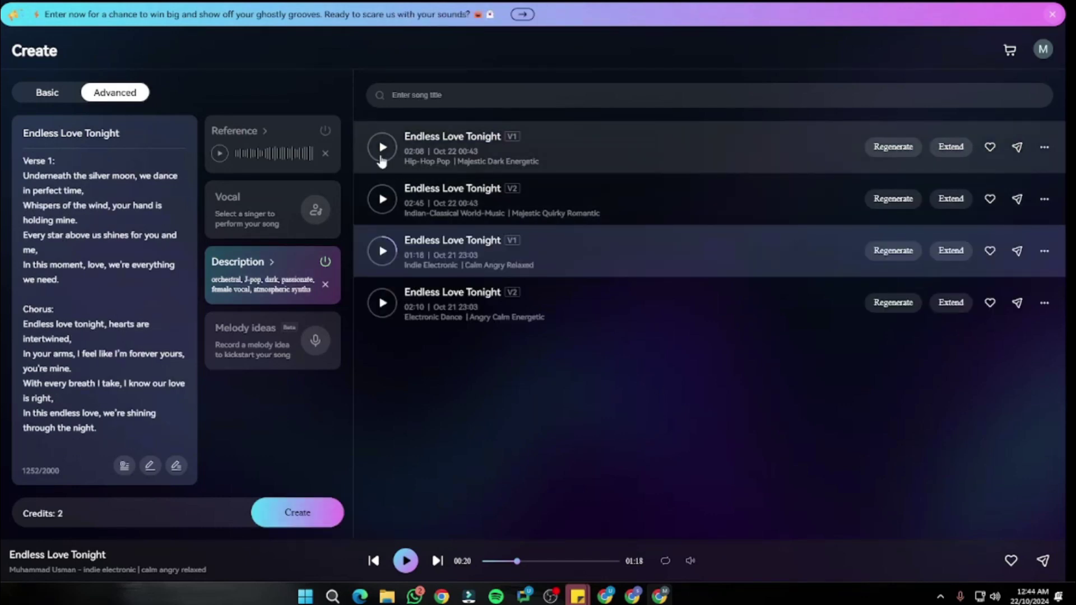
pyautogui.click(383, 148)
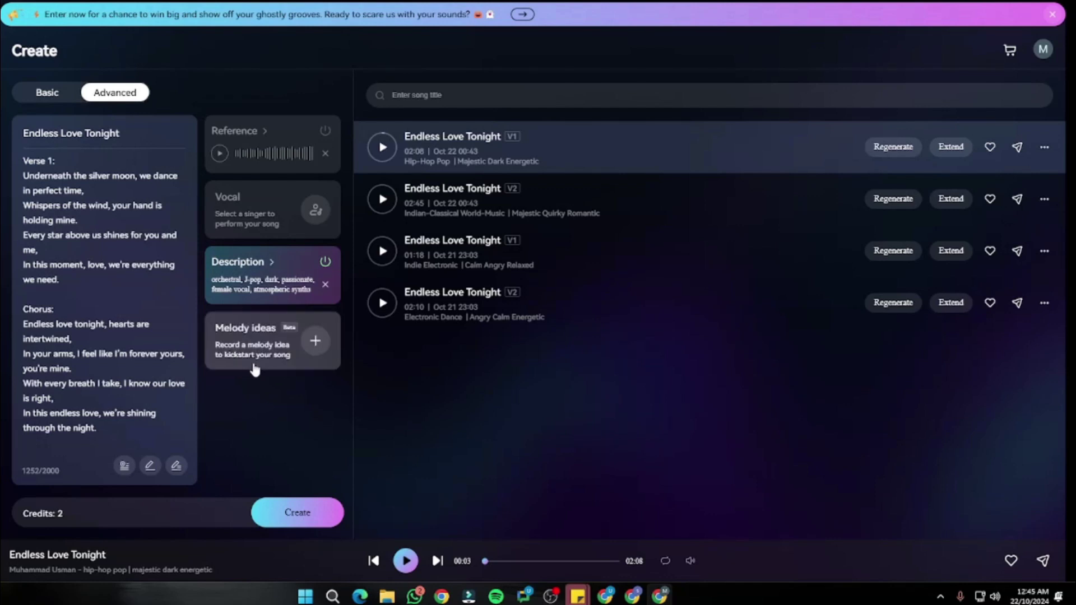
# Open the Melody ideas feature for recording a melody
pyautogui.click(313, 345)
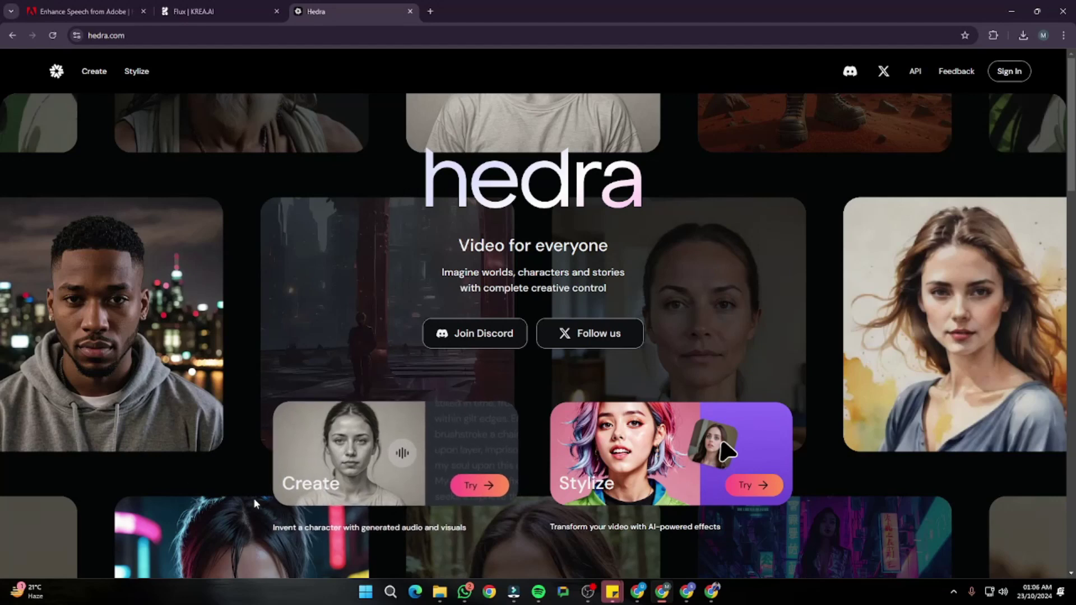
# In Hedra, open the character creation tool and sign in with the existing Google account
pyautogui.scroll(-3, 313, 414)
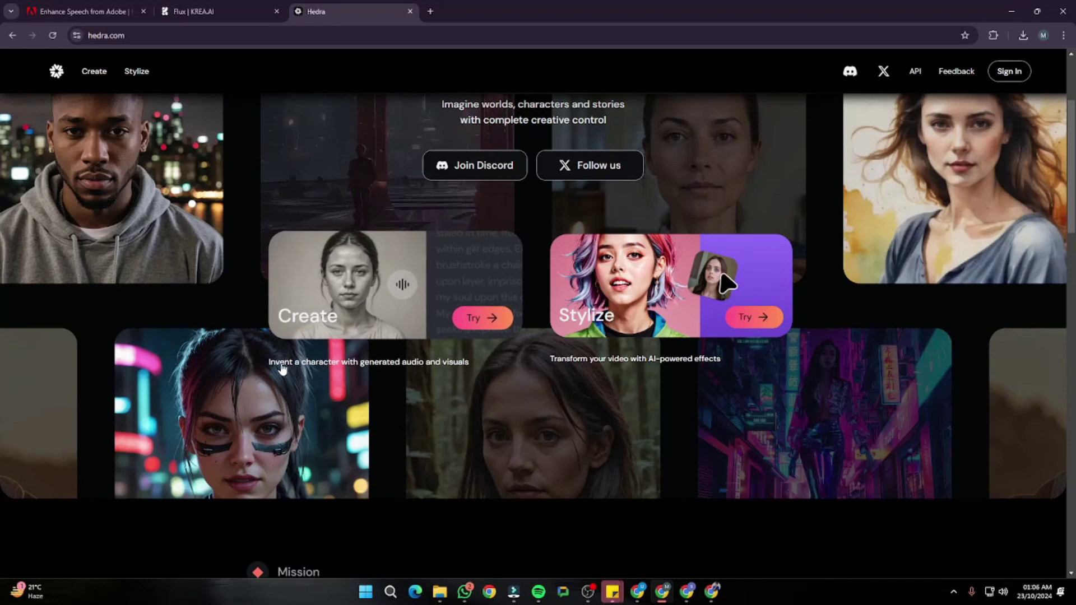
pyautogui.click(483, 319)
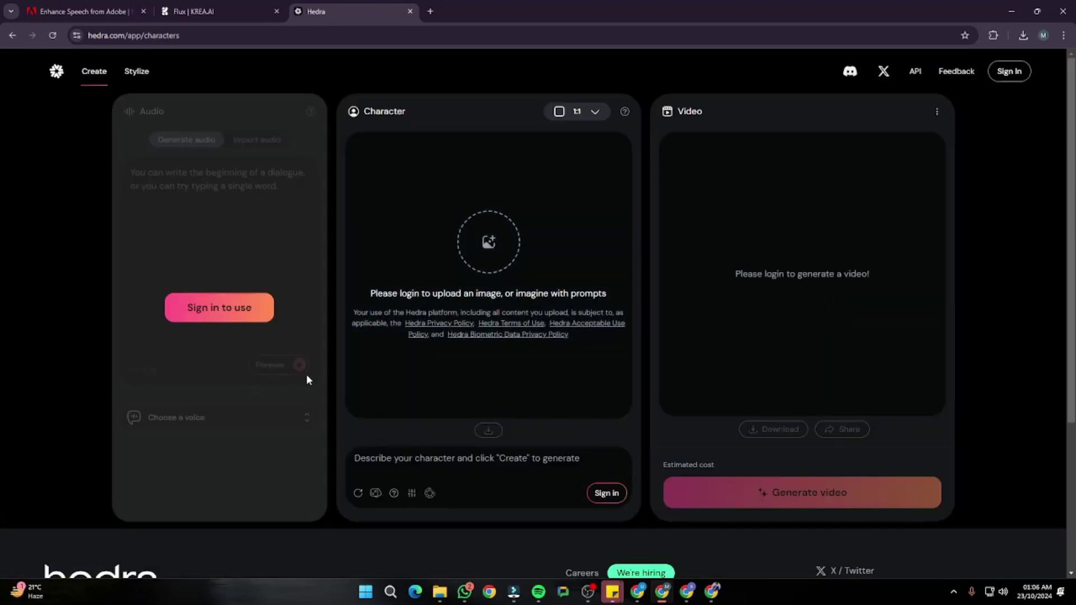
pyautogui.click(180, 311)
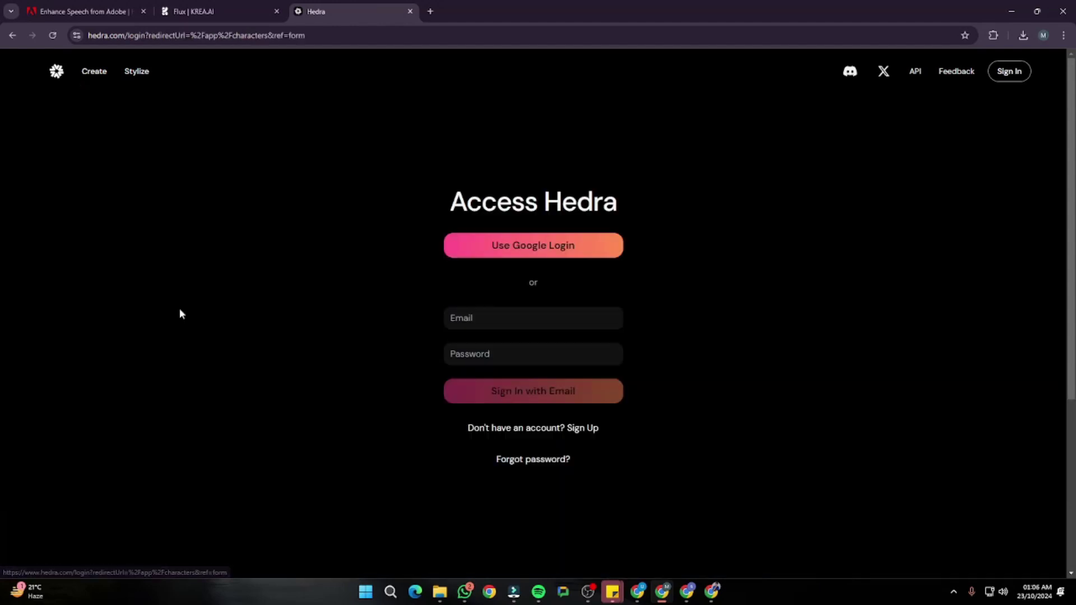
pyautogui.click(554, 249)
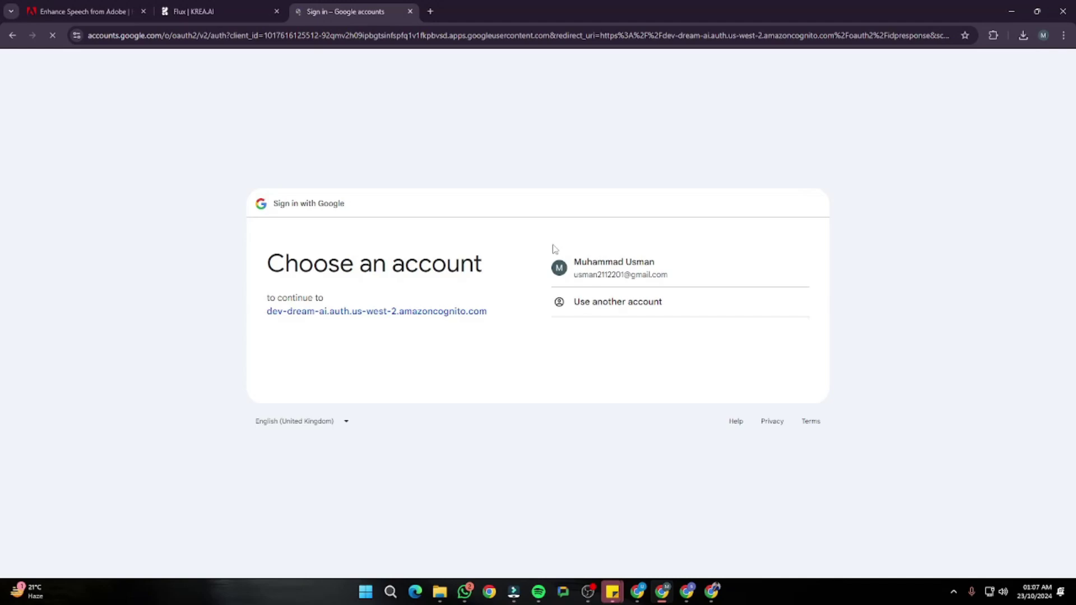
pyautogui.click(629, 267)
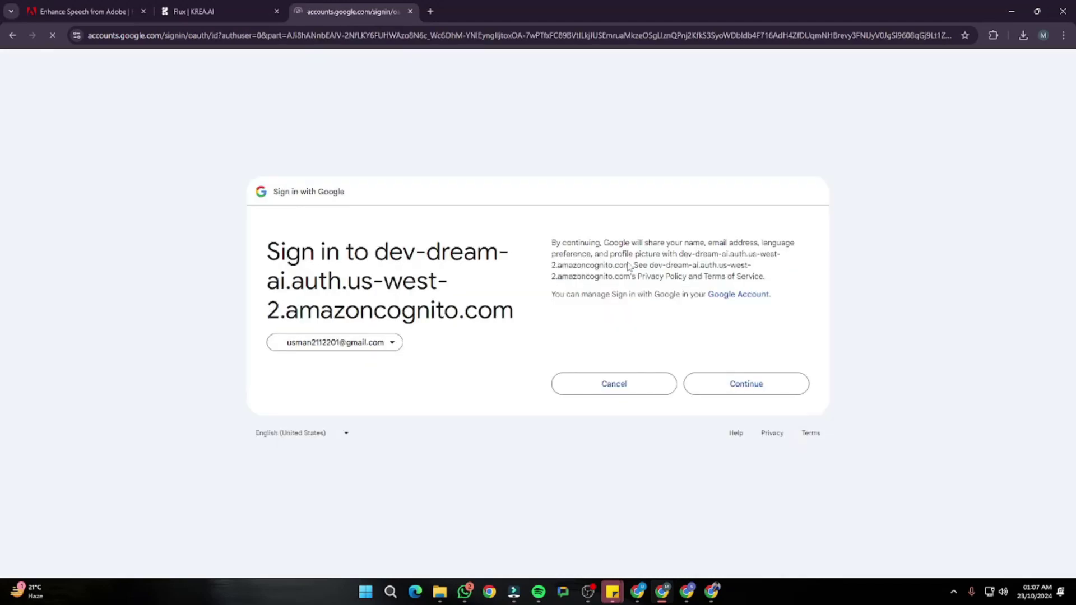
pyautogui.click(753, 386)
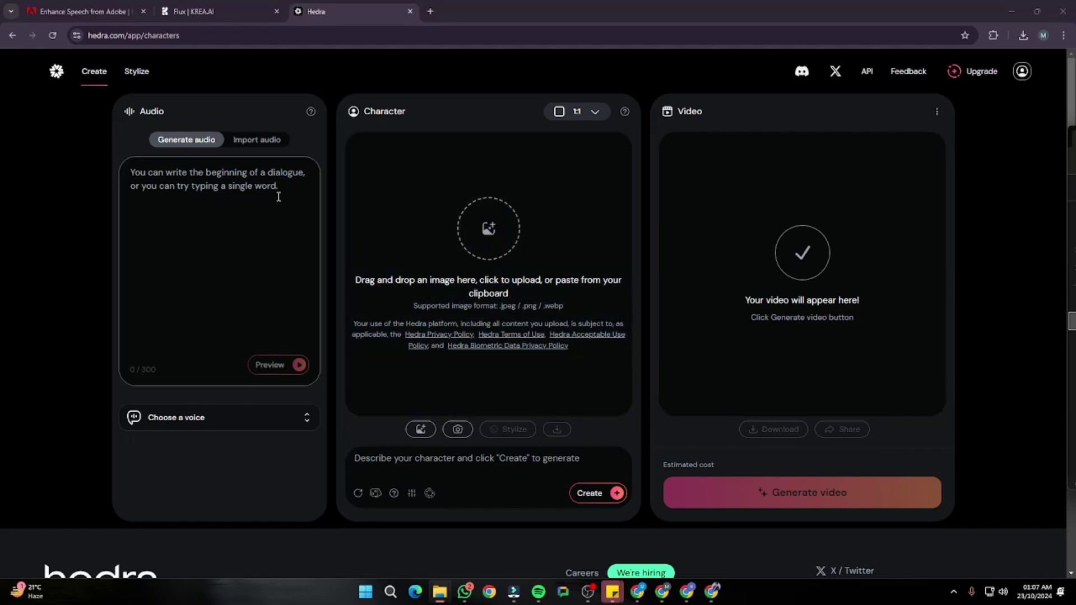
# Import the WhispersoftheHeart audio file from Downloads as the character's audio and trim its start to 1:04
pyautogui.click(140, 166)
pyautogui.click(257, 143)
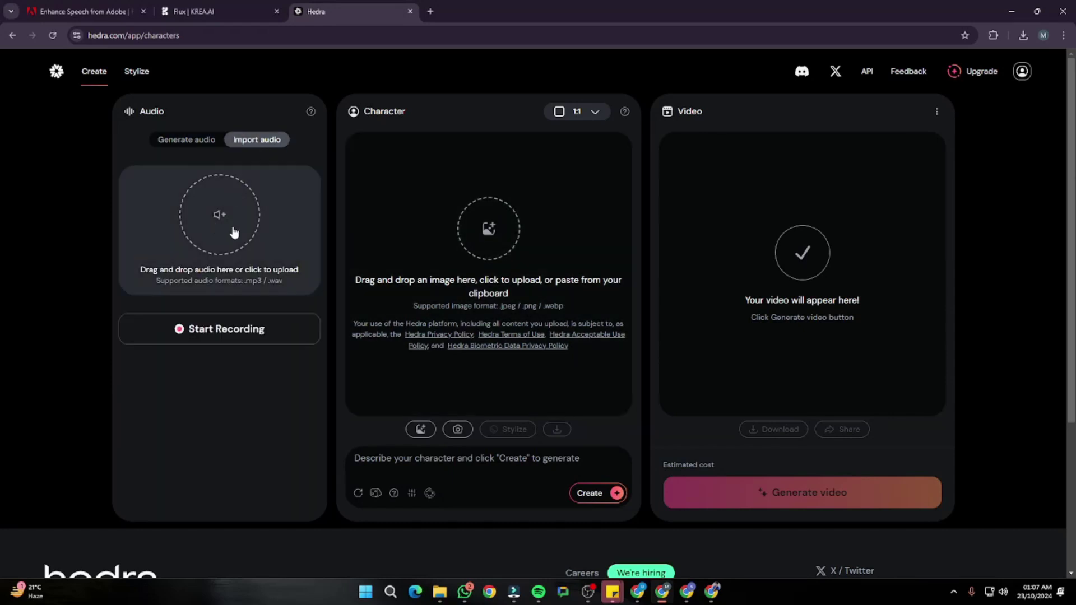
pyautogui.click(273, 223)
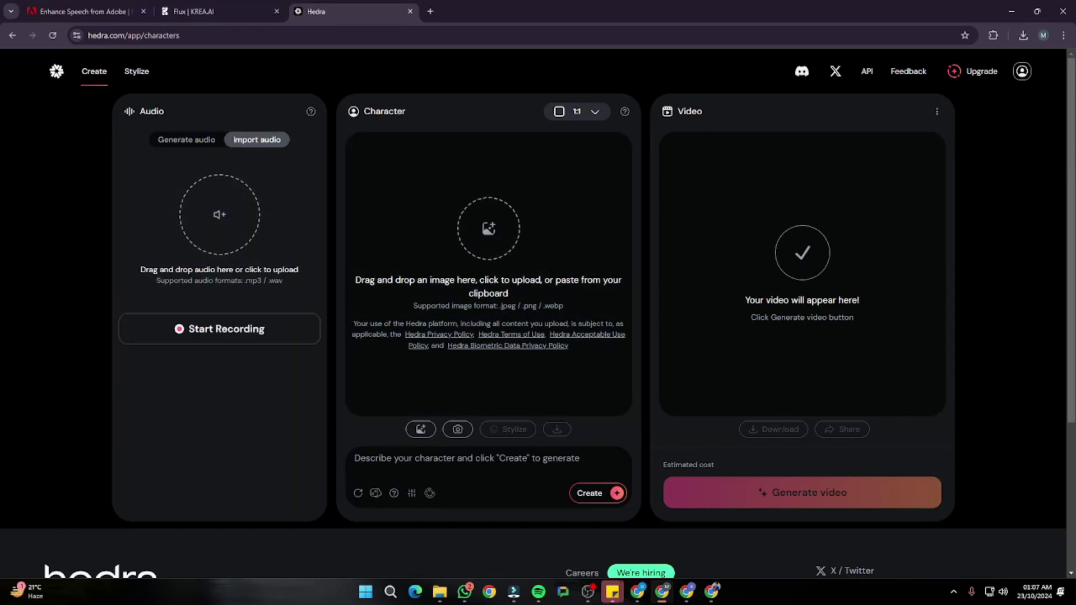
pyautogui.scroll(-5, 739, 268)
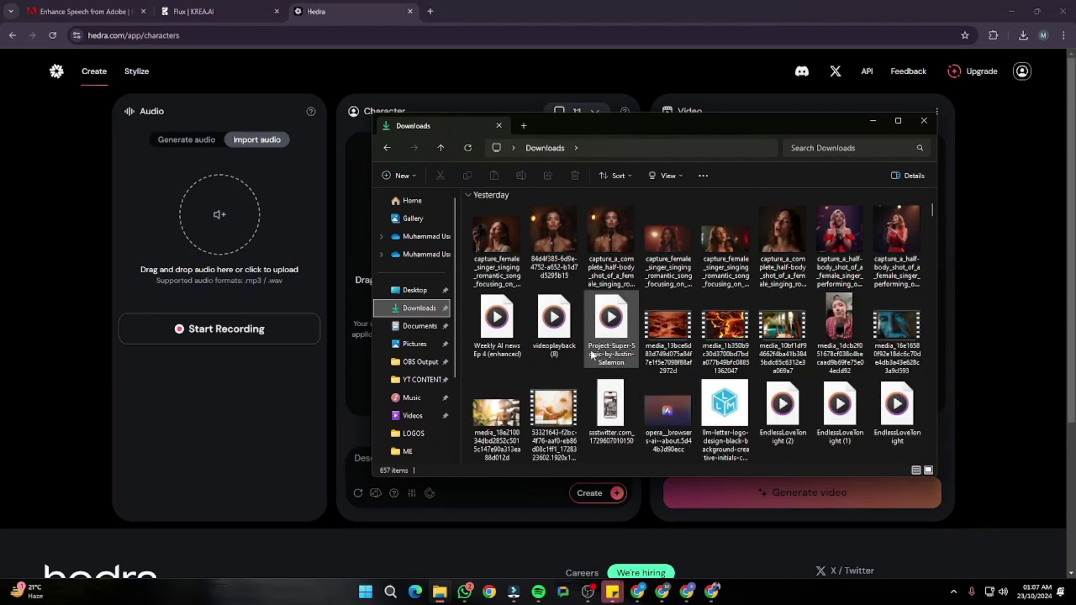
pyautogui.scroll(-2, 599, 363)
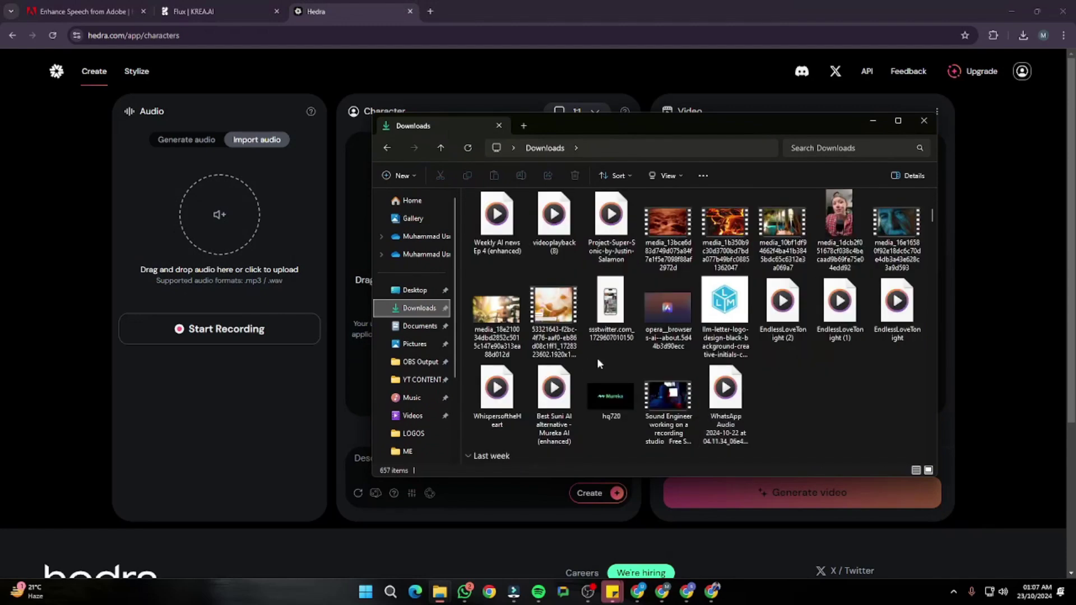
pyautogui.moveTo(496, 392); pyautogui.dragTo(221, 229)
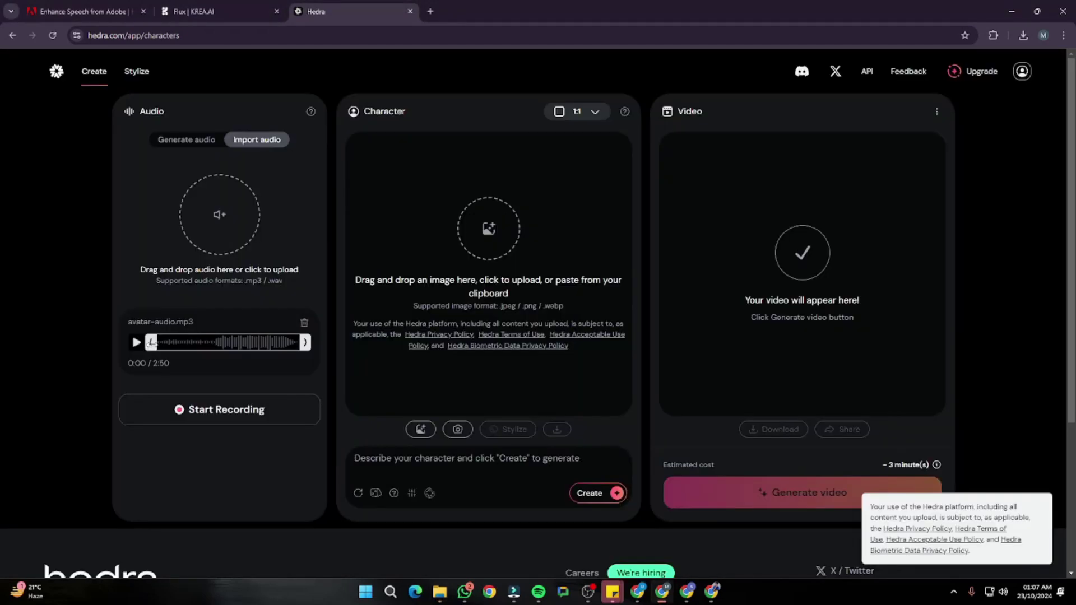
pyautogui.moveTo(151, 342); pyautogui.dragTo(205, 343)
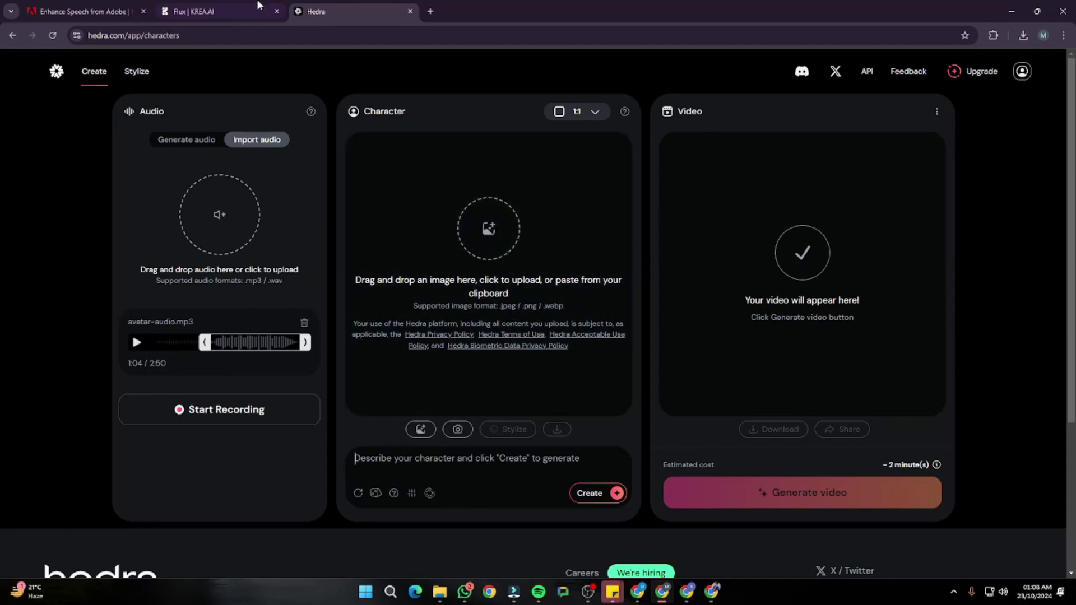
# Switch to Krea's Flux image generator and examine the female singer images and the prompt for the half-body stage performance shot
pyautogui.click(236, 9)
pyautogui.scroll(-15, 190, 129)
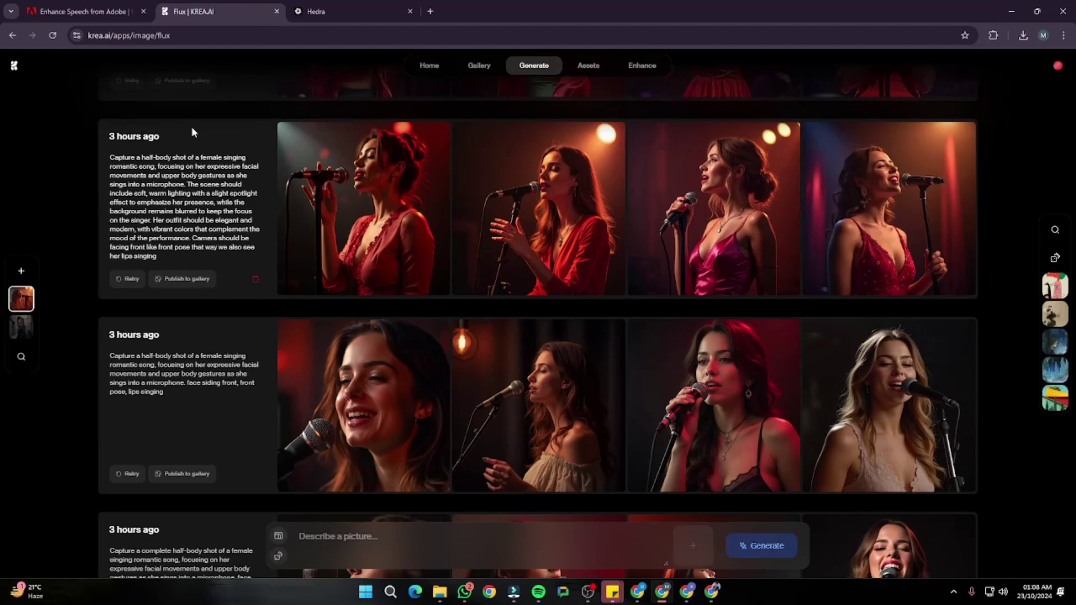
pyautogui.scroll(1, 190, 129)
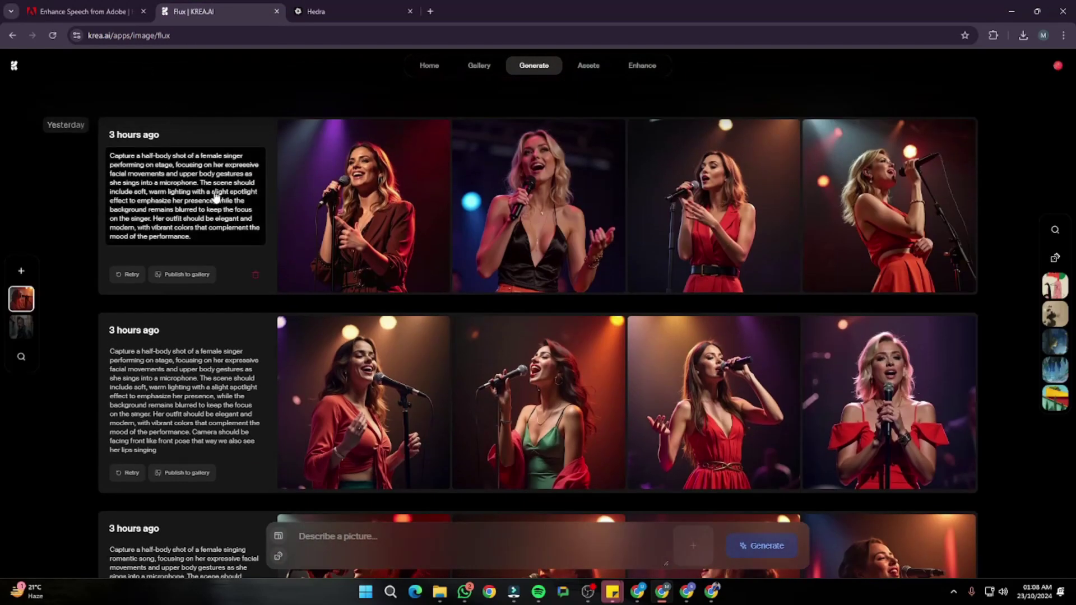
pyautogui.scroll(-1, 202, 193)
pyautogui.scroll(1, 190, 190)
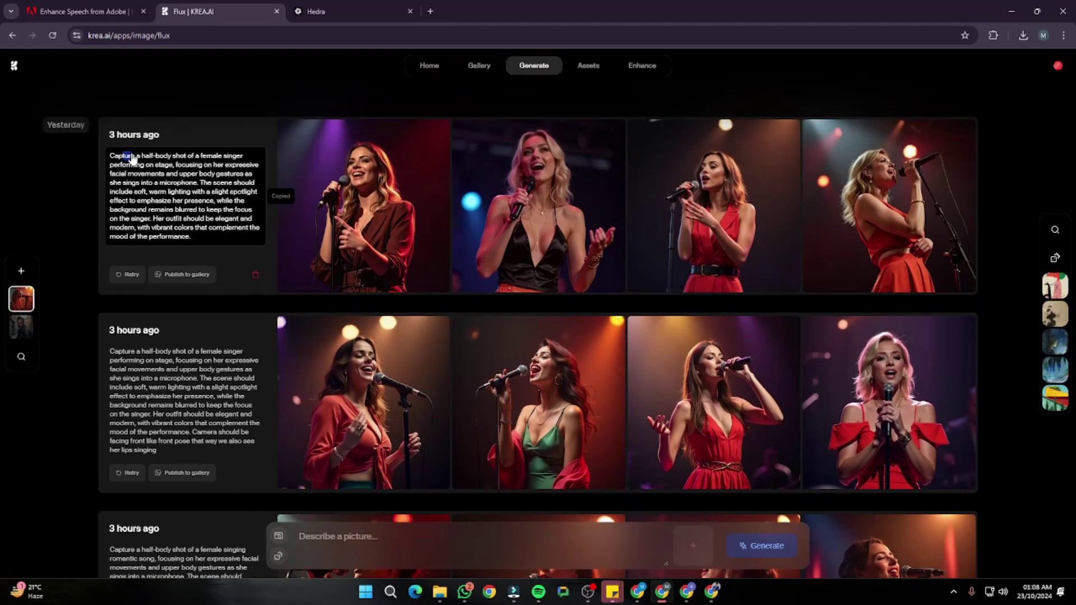
pyautogui.moveTo(135, 157); pyautogui.dragTo(218, 161)
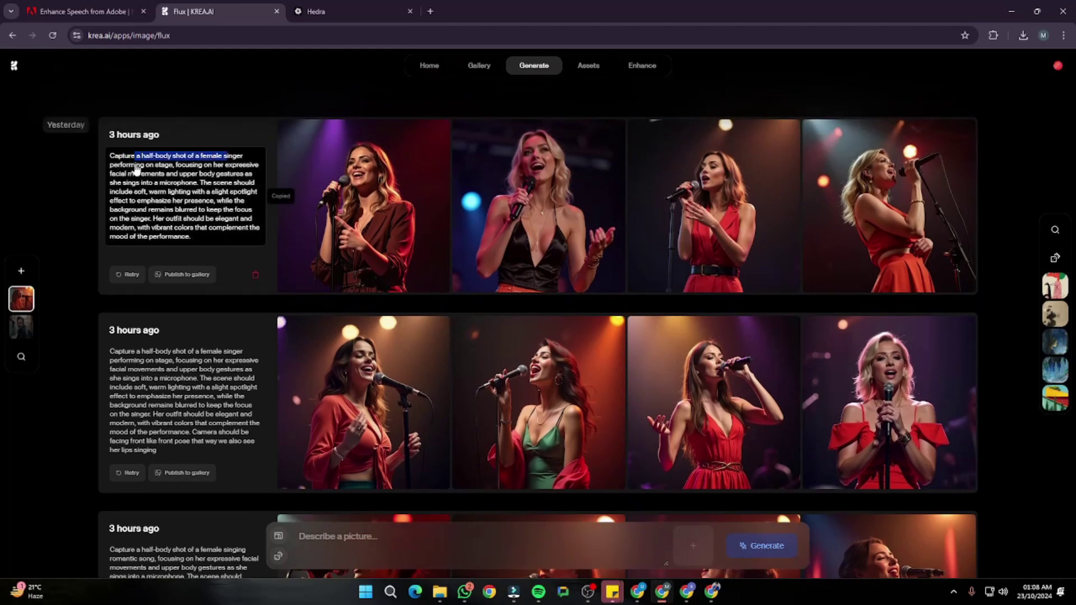
pyautogui.moveTo(137, 165); pyautogui.dragTo(223, 206)
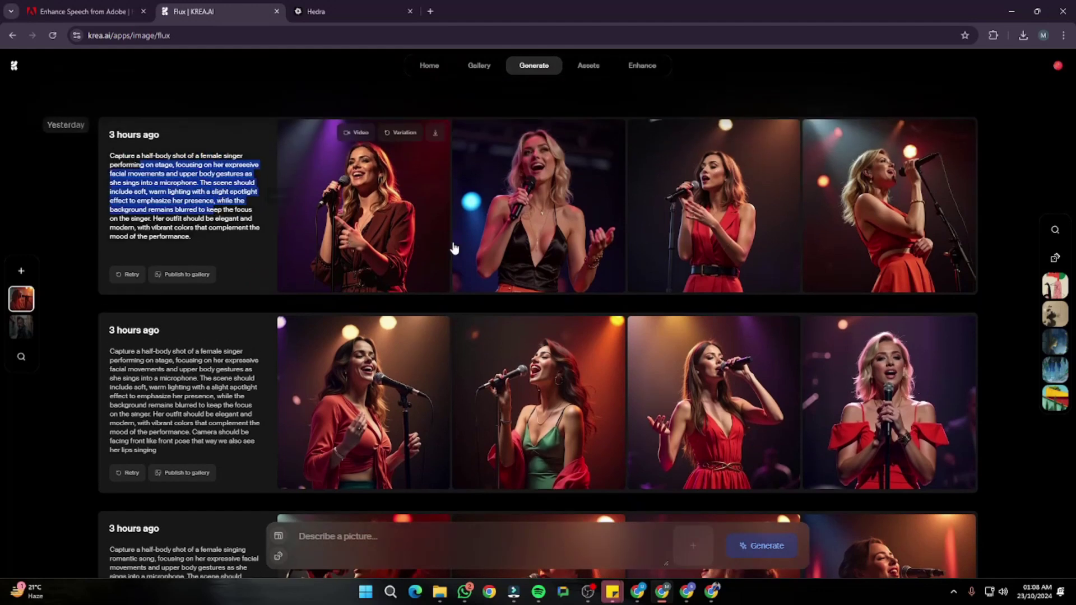
# Browse the earlier female singer generations and their prompts in Krea's Flux history
pyautogui.scroll(-6, 475, 247)
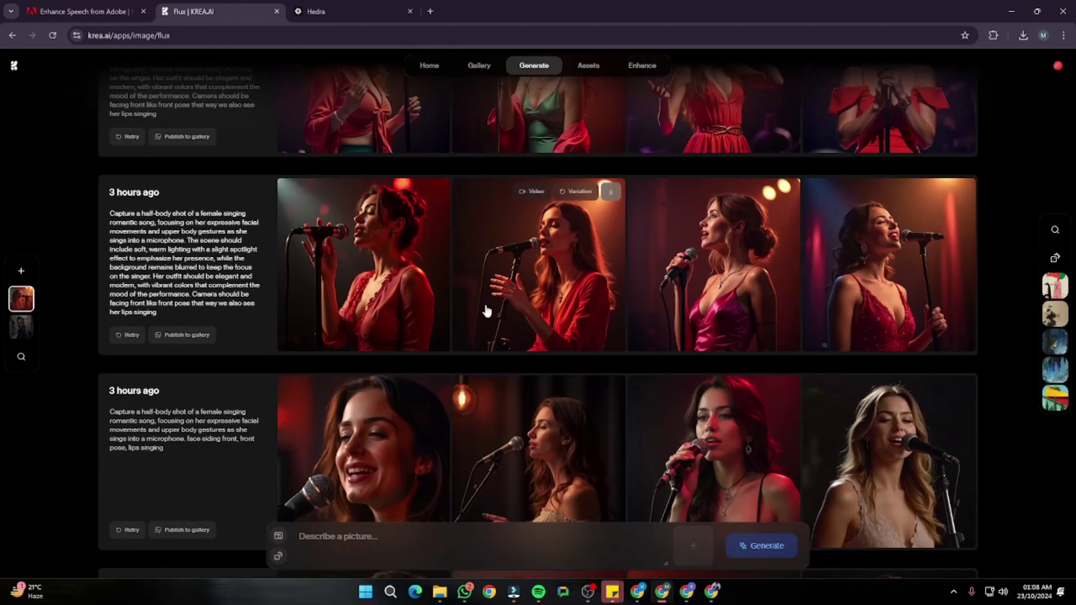
pyautogui.scroll(-10, 465, 286)
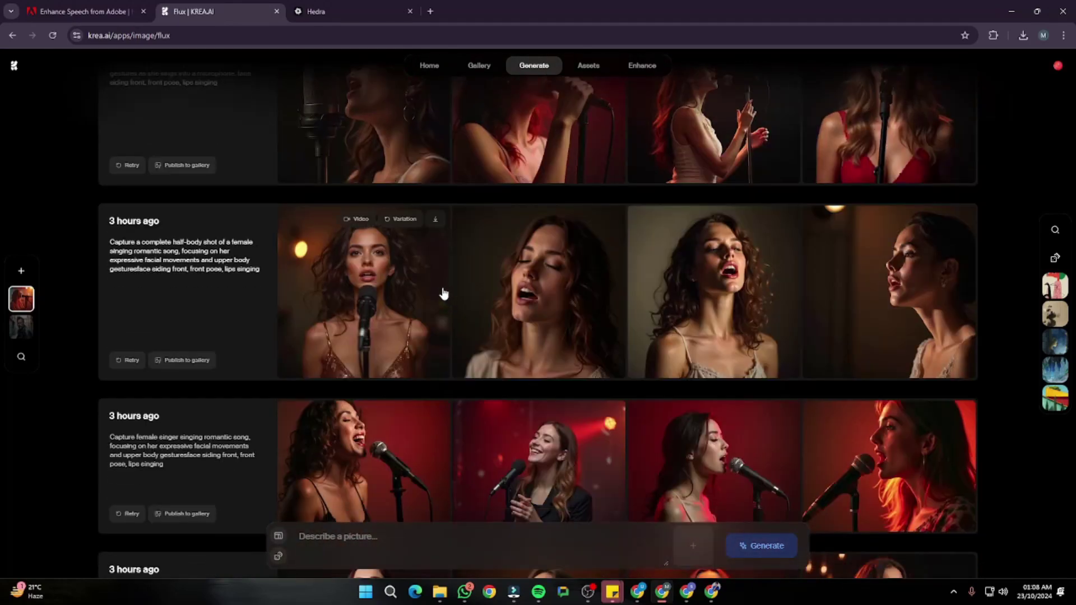
pyautogui.scroll(-7, 443, 296)
pyautogui.scroll(4, 442, 297)
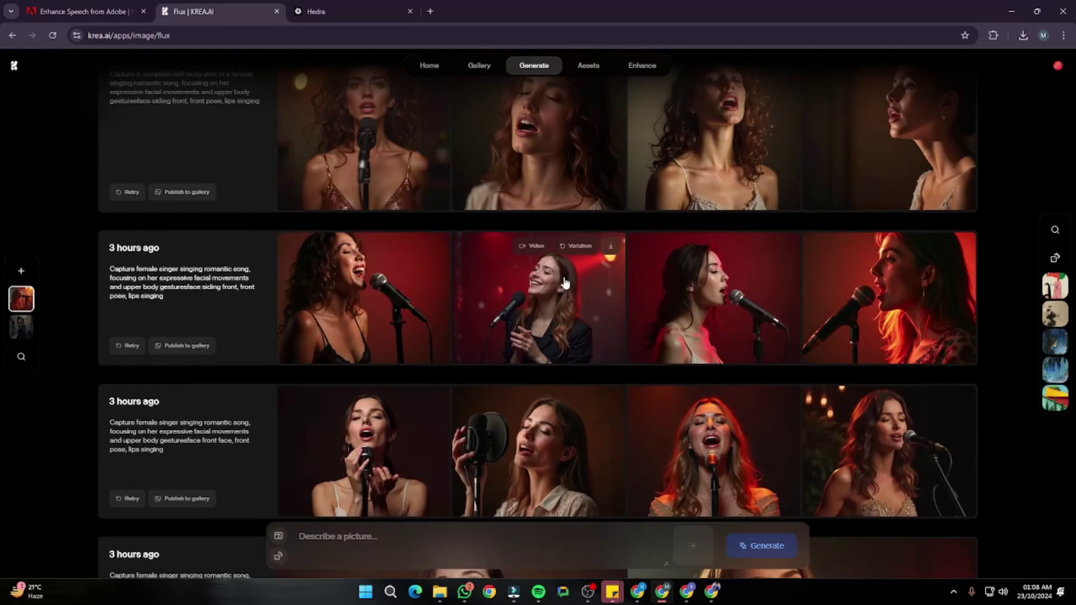
# Switch to Hedra, add the singer image in the red dress from Today's Downloads as the character, and generate the video
pyautogui.click(336, 11)
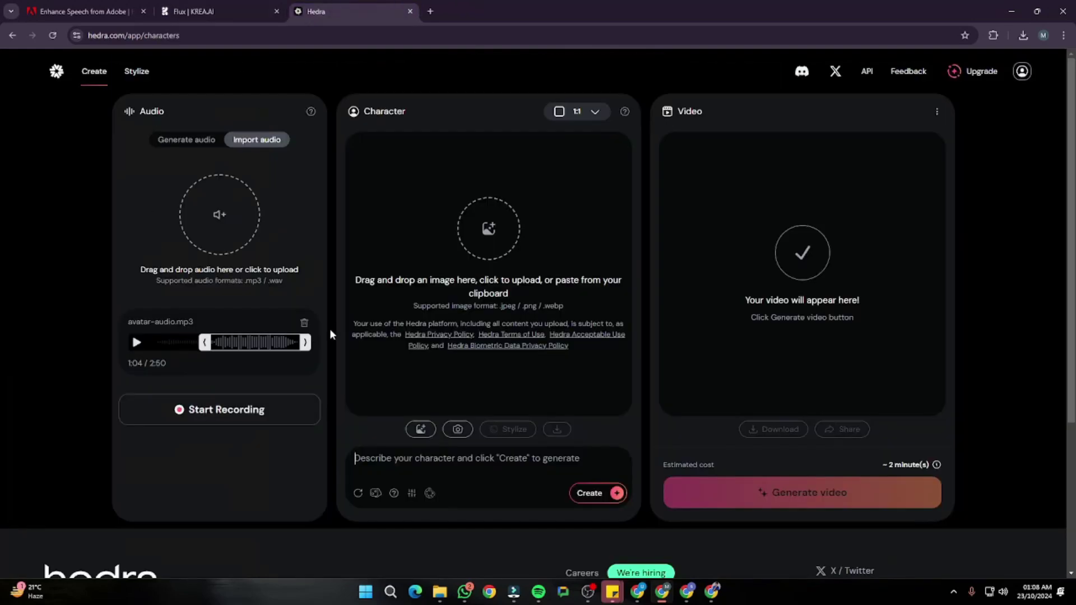
pyautogui.click(439, 591)
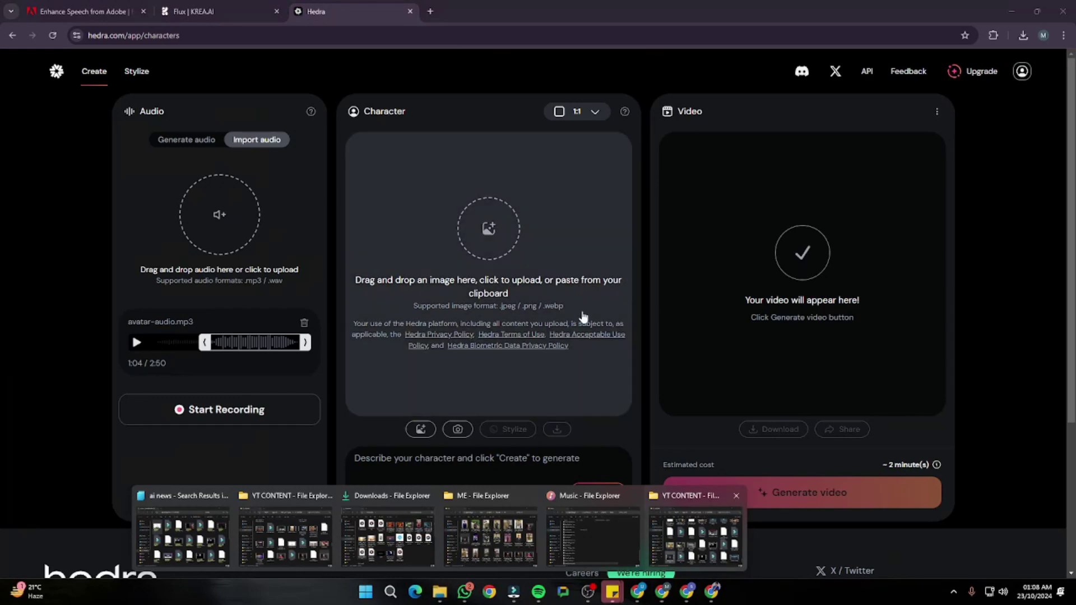
pyautogui.click(388, 526)
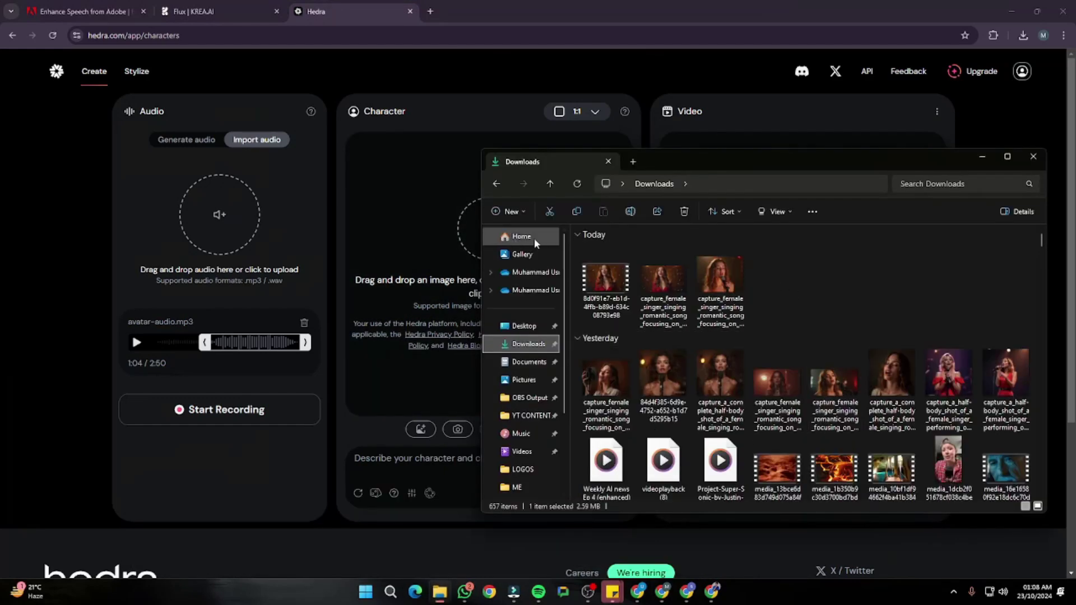
pyautogui.moveTo(666, 286); pyautogui.dragTo(496, 262)
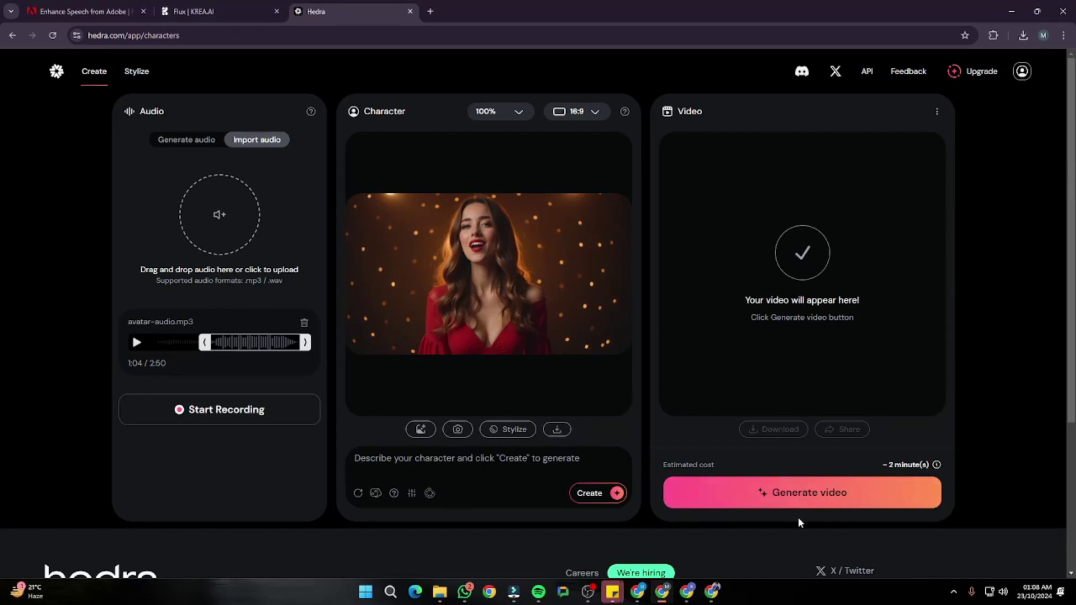
pyautogui.click(767, 504)
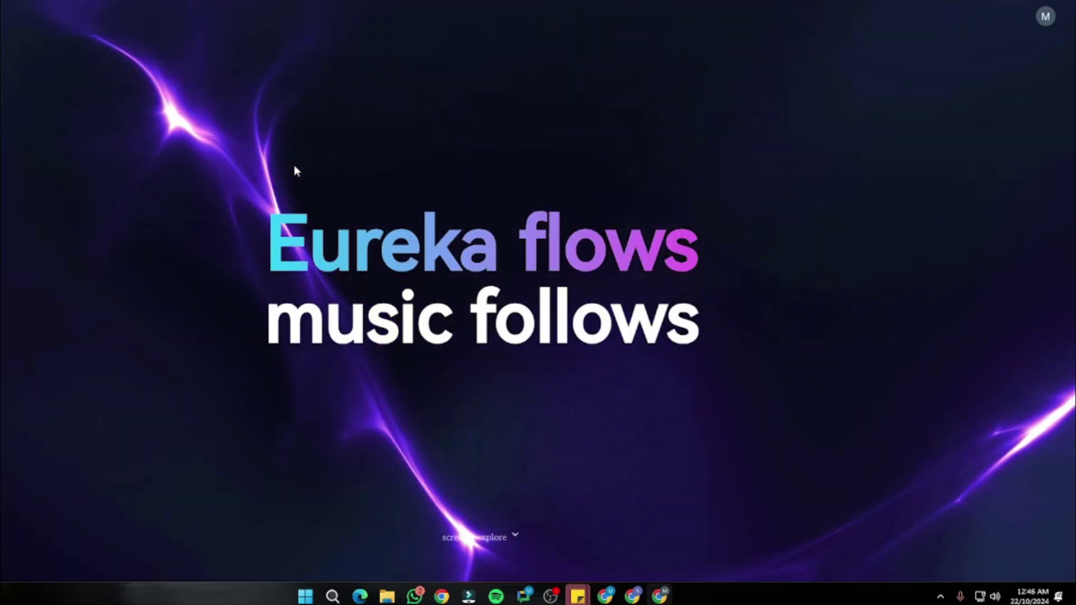
# Look through the Mureka landing page's feature sections, from similar song generation to vocal choice
pyautogui.scroll(-5, 216, 226)
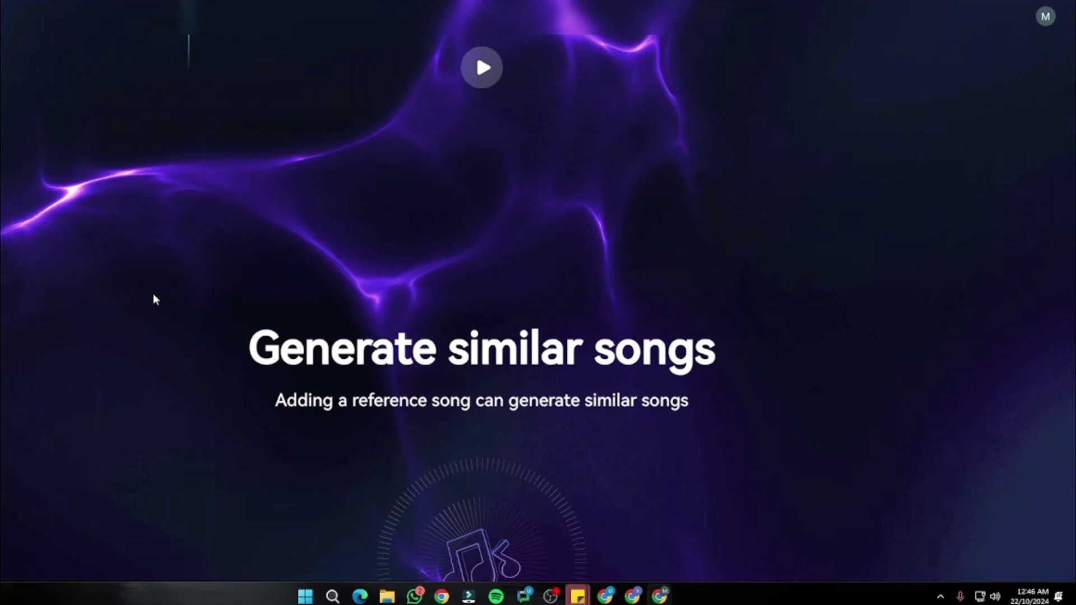
pyautogui.scroll(-5, 154, 299)
pyautogui.scroll(-10, 154, 302)
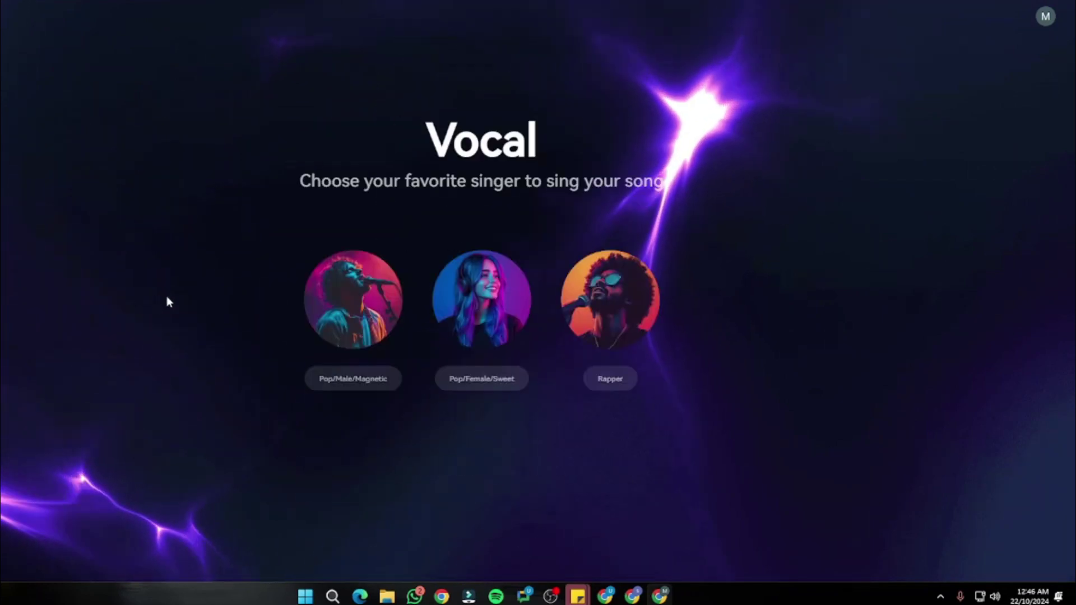